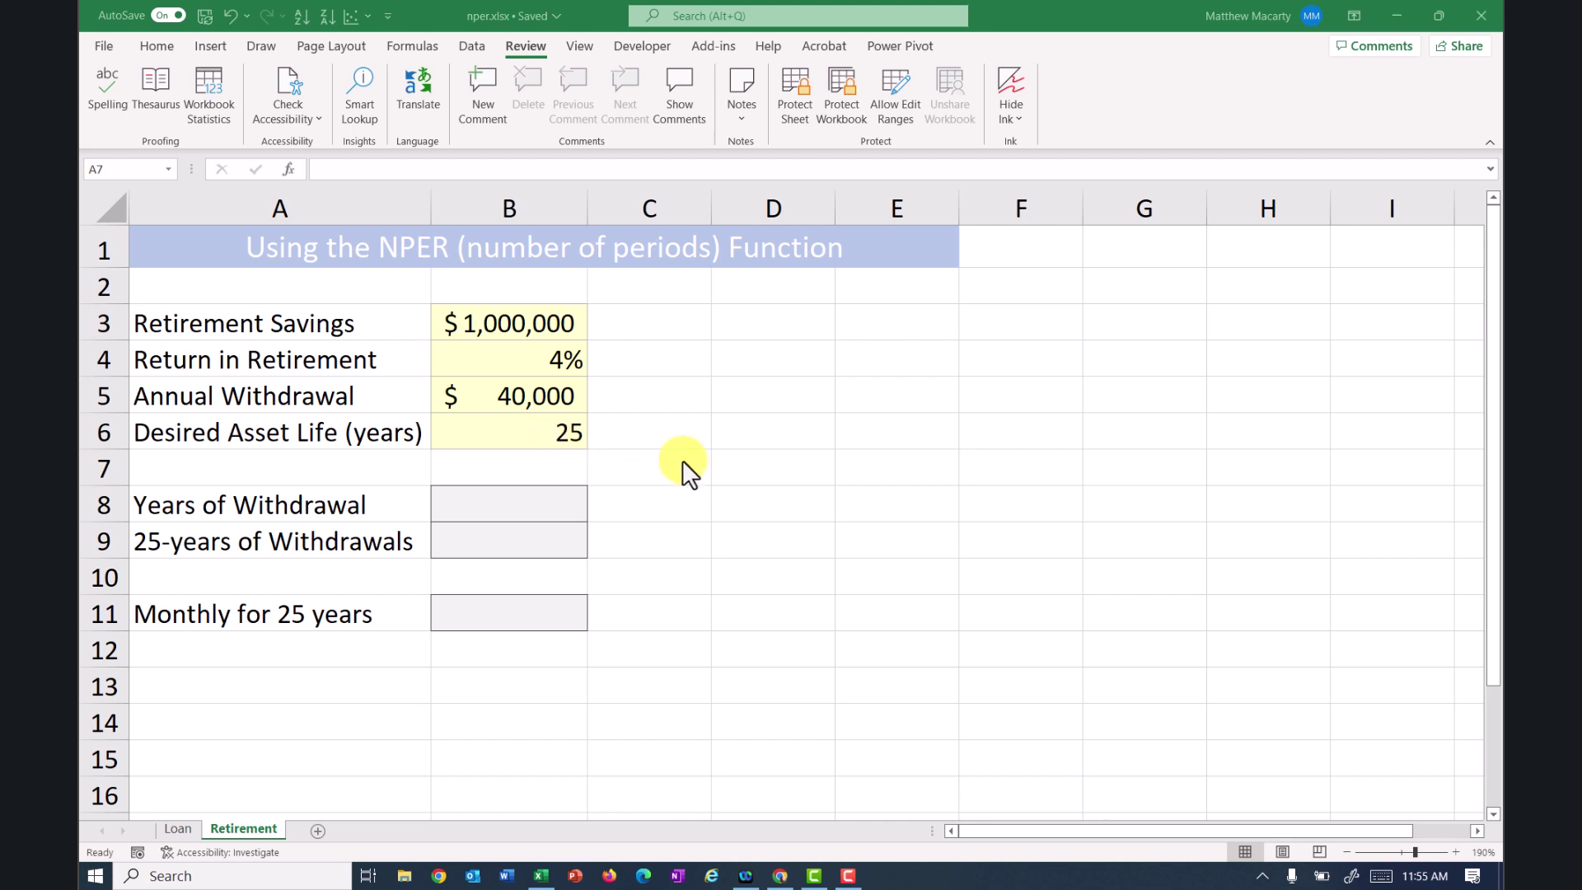
# Change the Annual Withdrawal in B5 to $75,000.
pyautogui.click(549, 442)
pyautogui.click(526, 399)
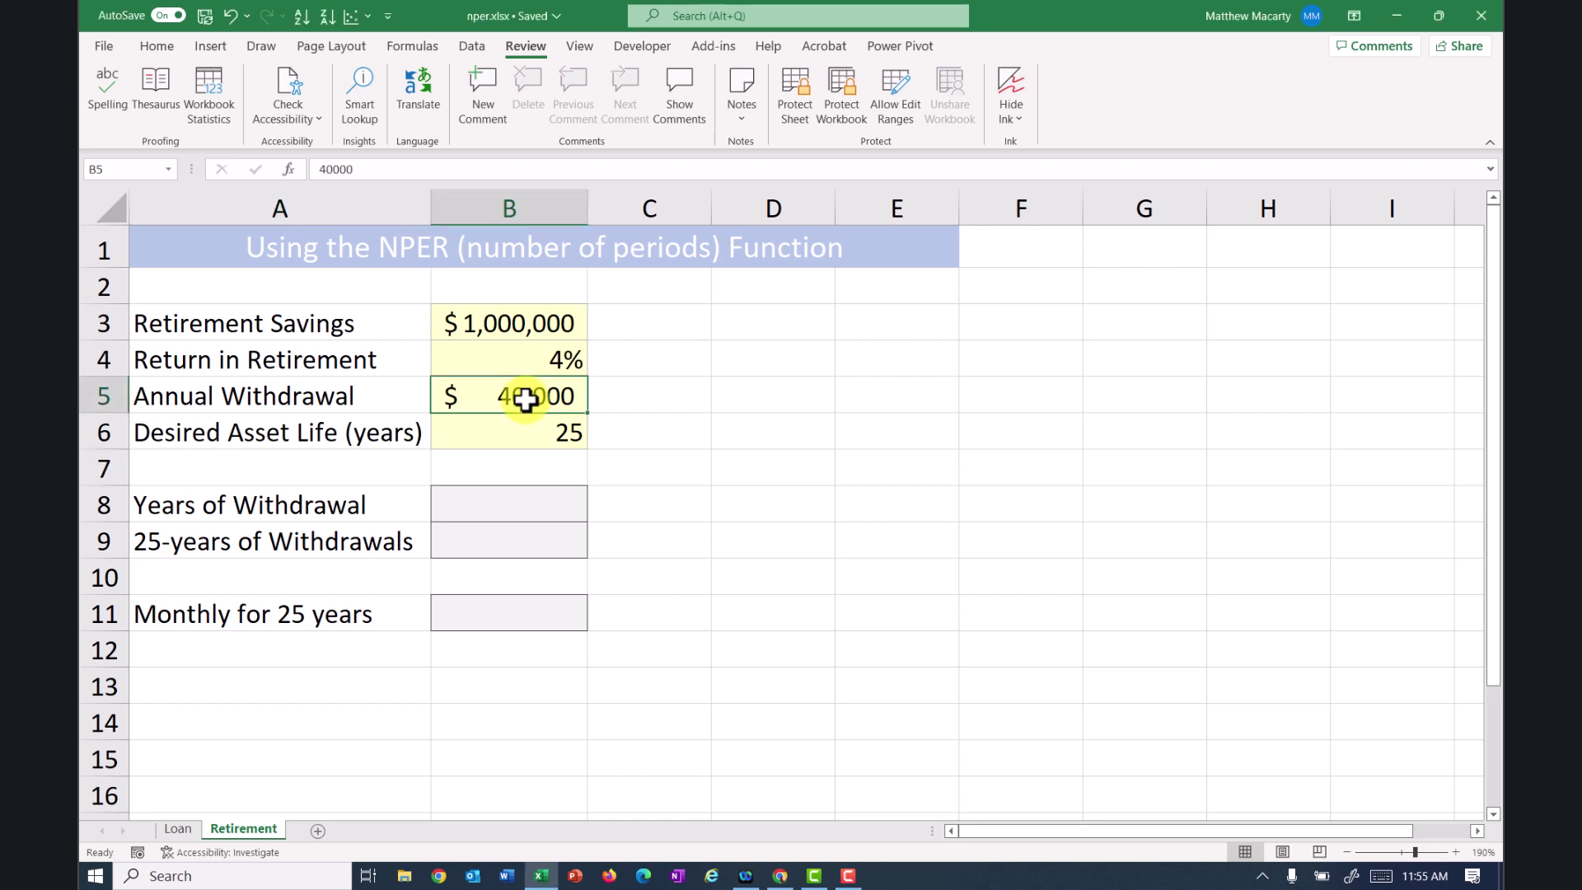
pyautogui.write('75,000')
pyautogui.press('Return')
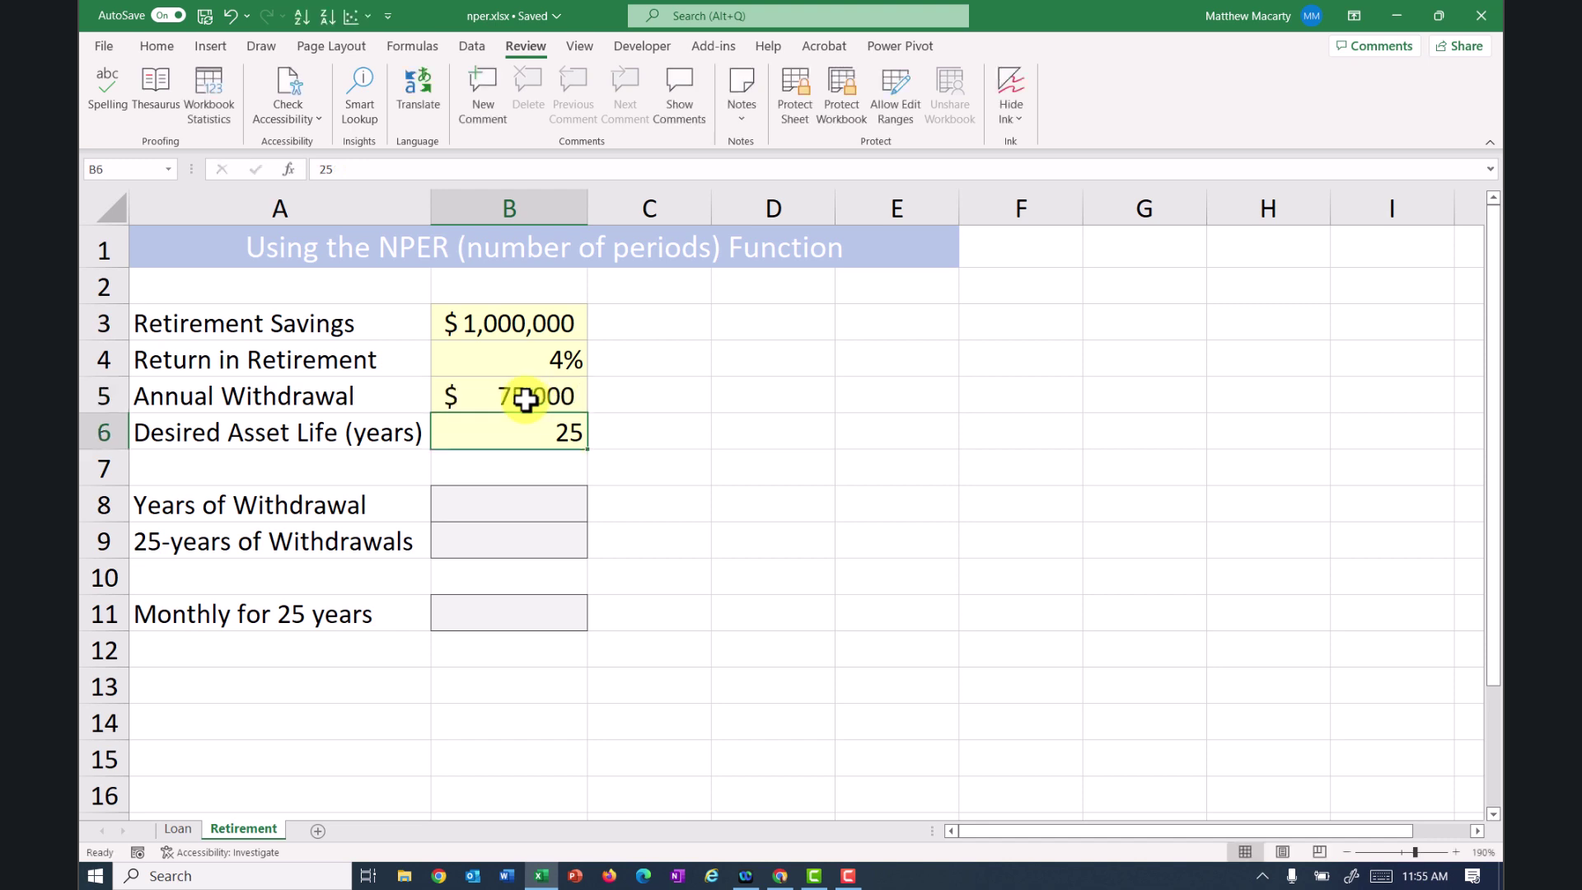
# Enter =NPER(B4,B5,-B3) in B8 for Years of Withdrawal, returning 19.43.
pyautogui.press('Down')
pyautogui.press('Down')
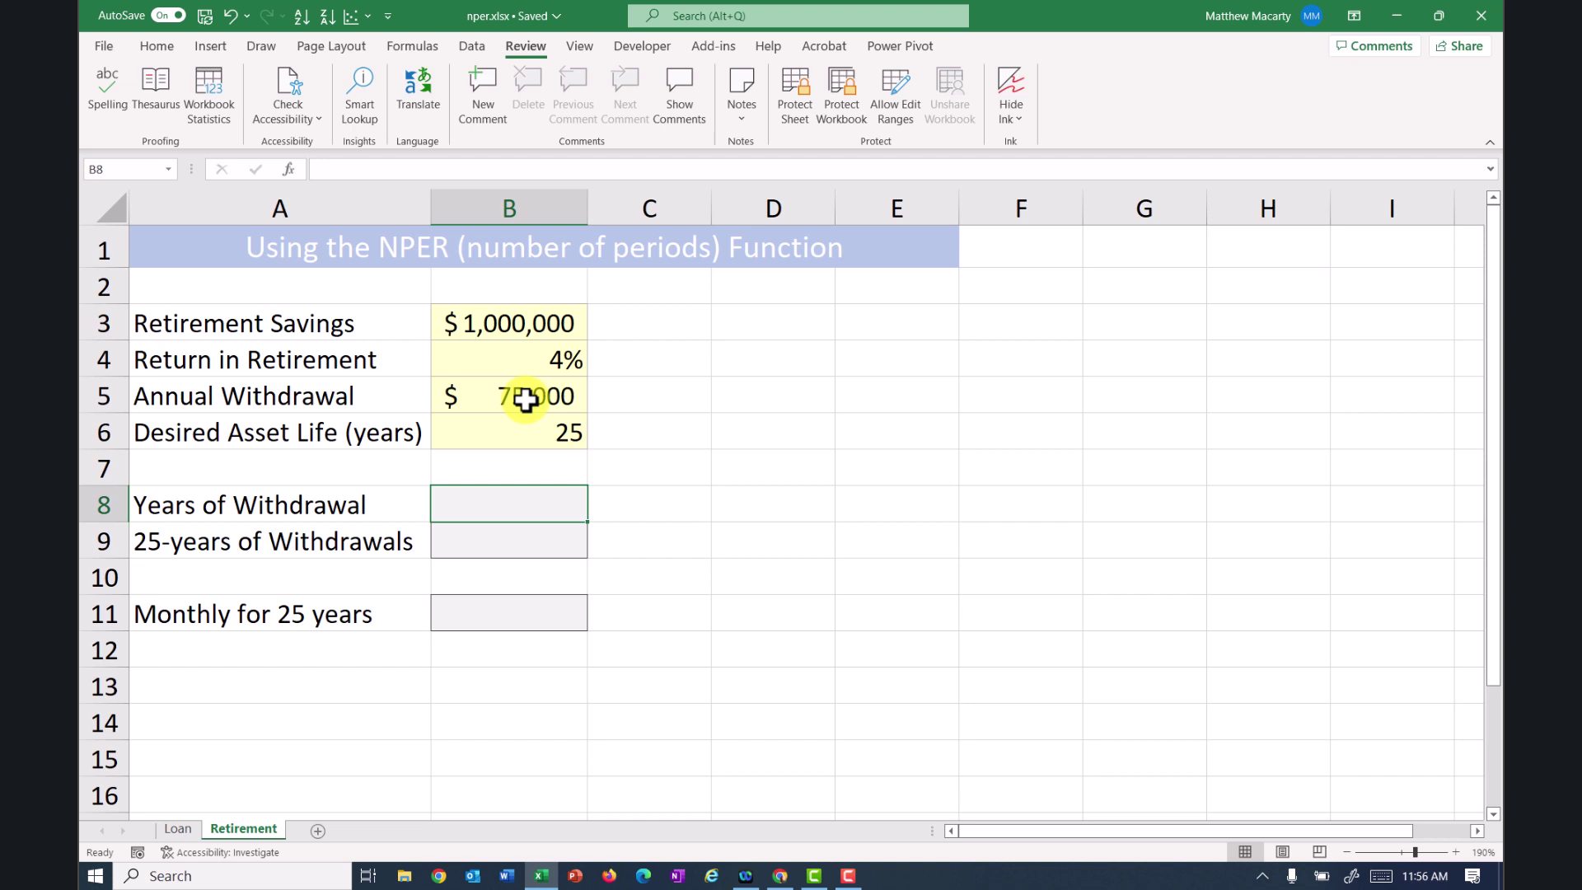
pyautogui.write('=npe')
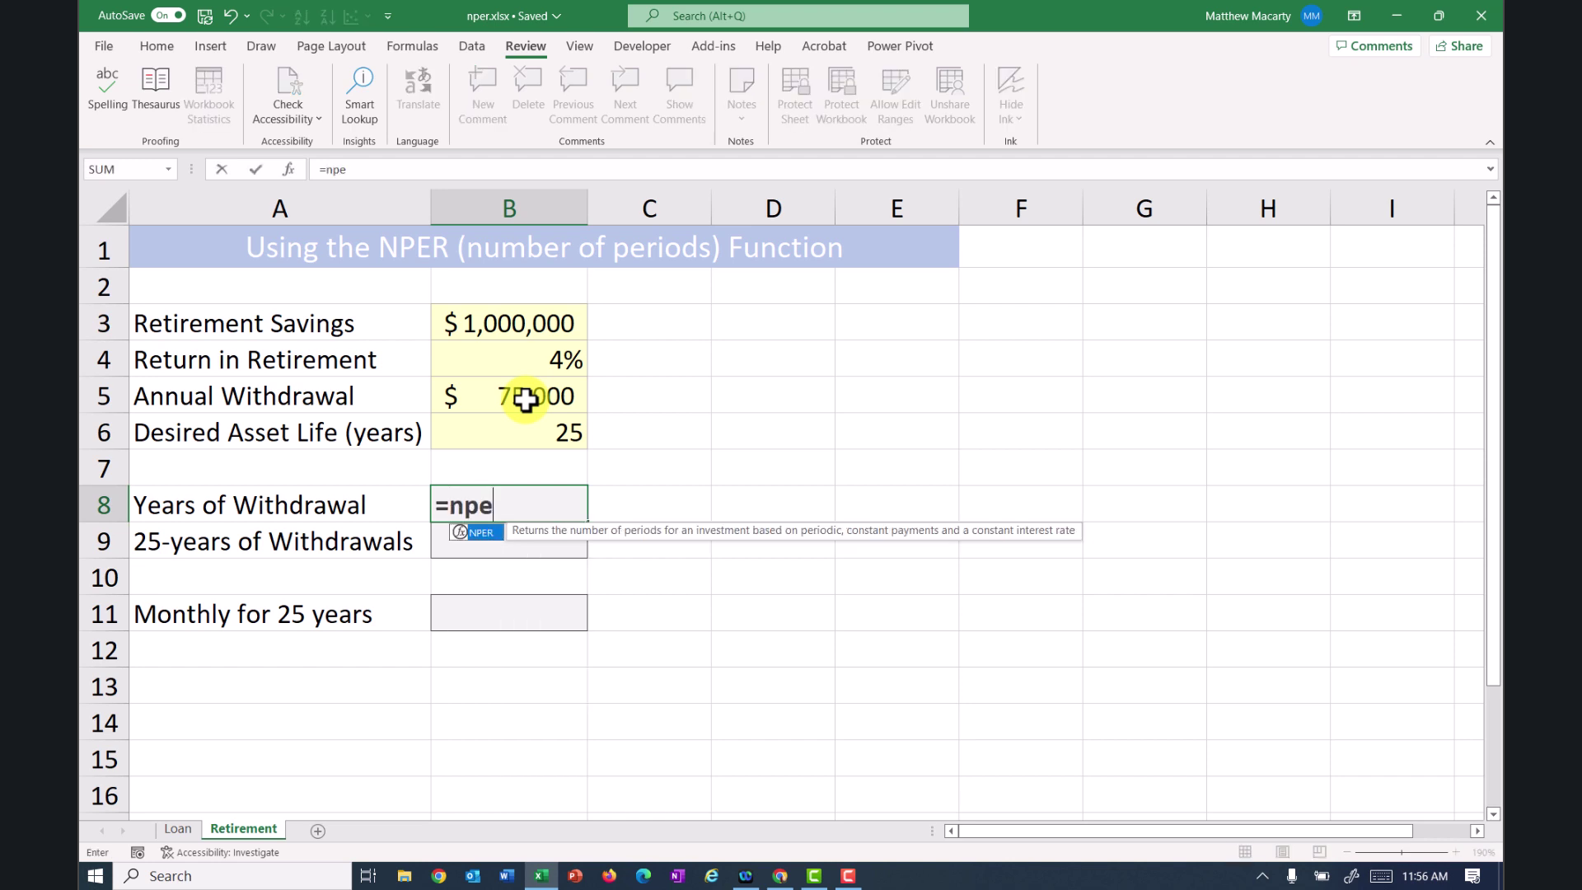
pyautogui.write('r(')
pyautogui.press('Up')
pyautogui.press('Up')
pyautogui.press('Up')
pyautogui.press('Up')
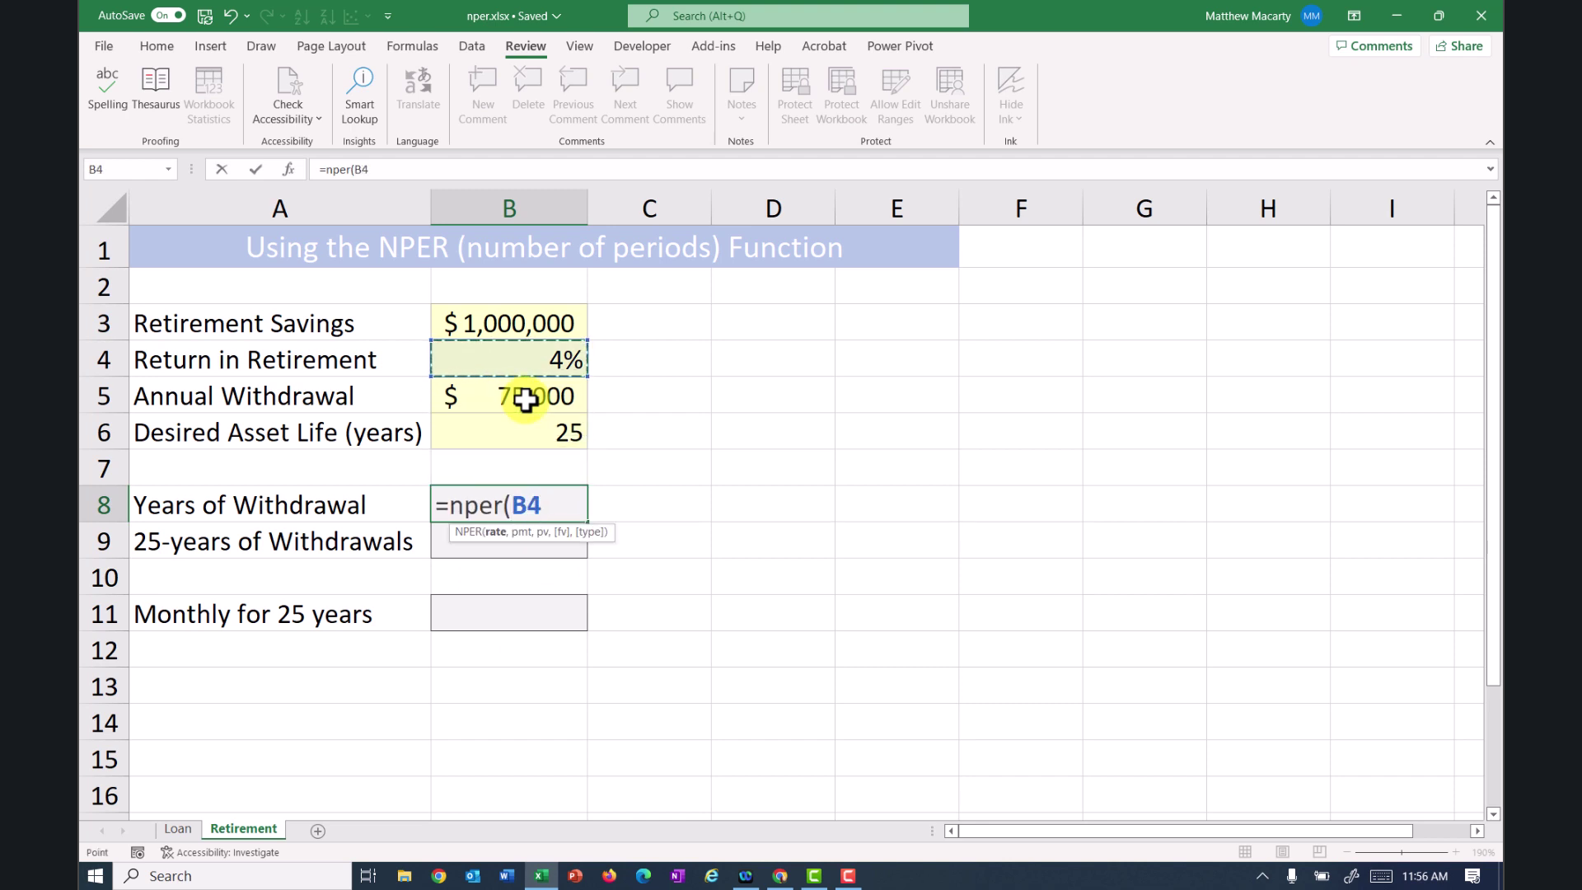
pyautogui.write(',')
pyautogui.press('Up')
pyautogui.press('Up')
pyautogui.press('Up')
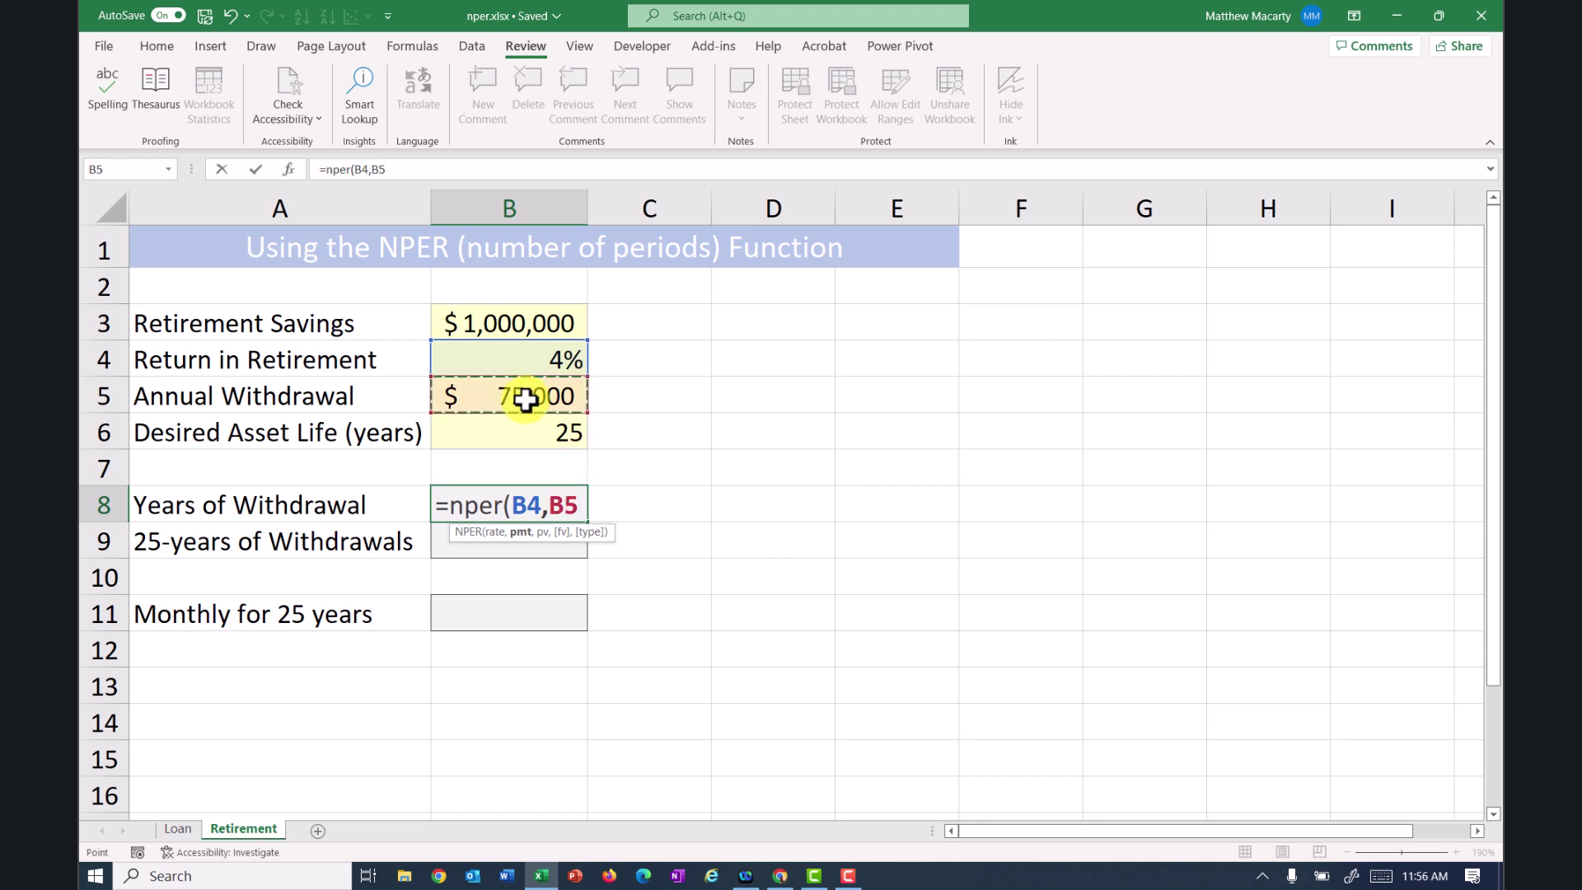
pyautogui.write(',-')
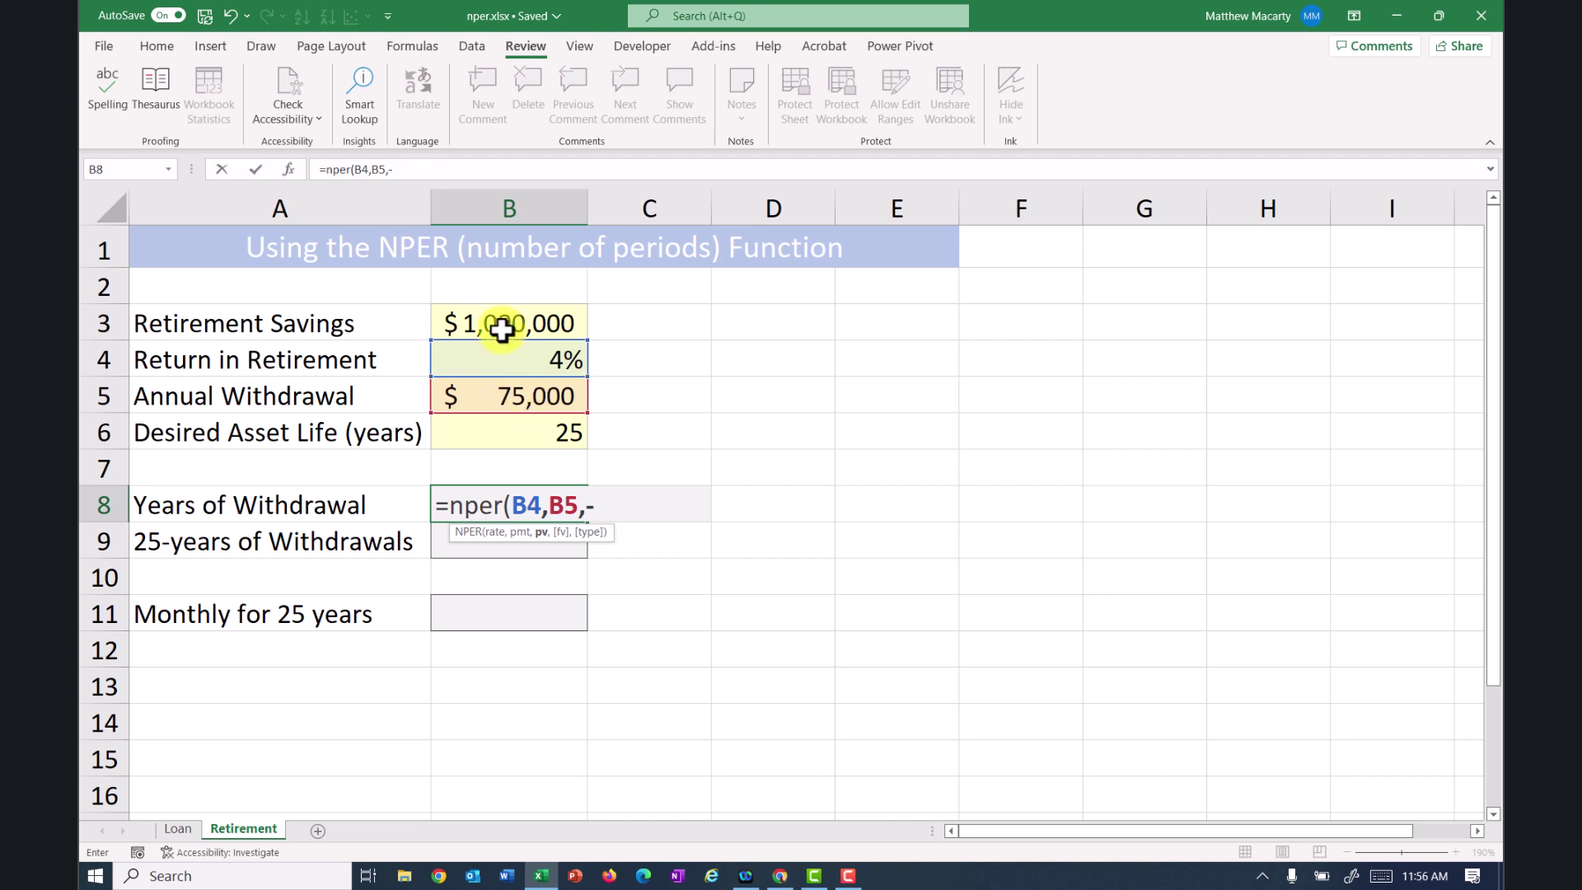
pyautogui.click(505, 322)
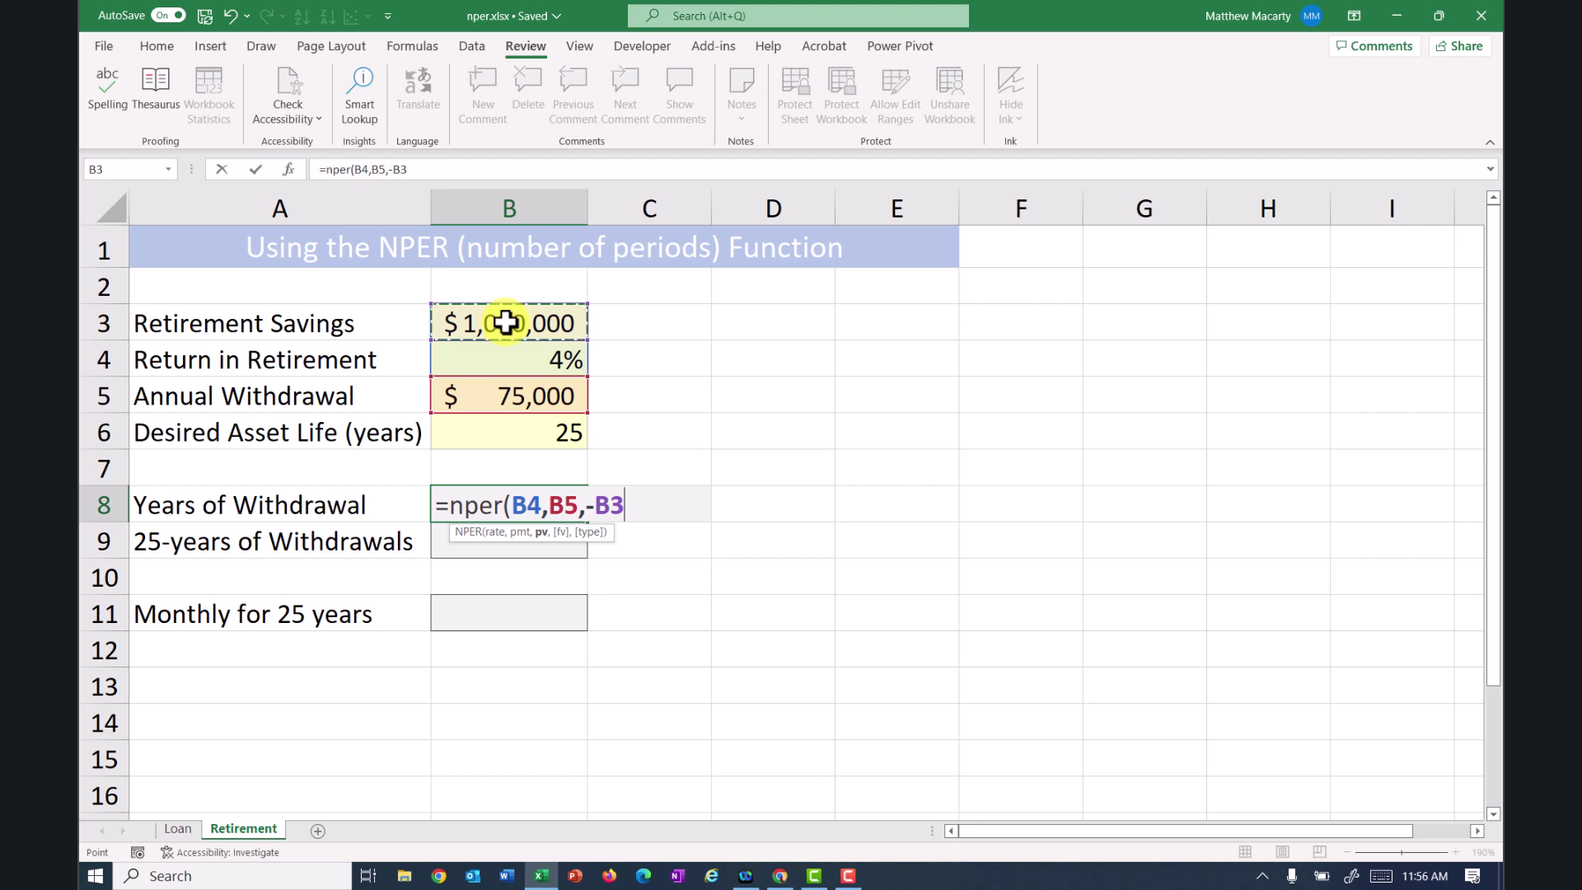
pyautogui.write(')')
pyautogui.press('Return')
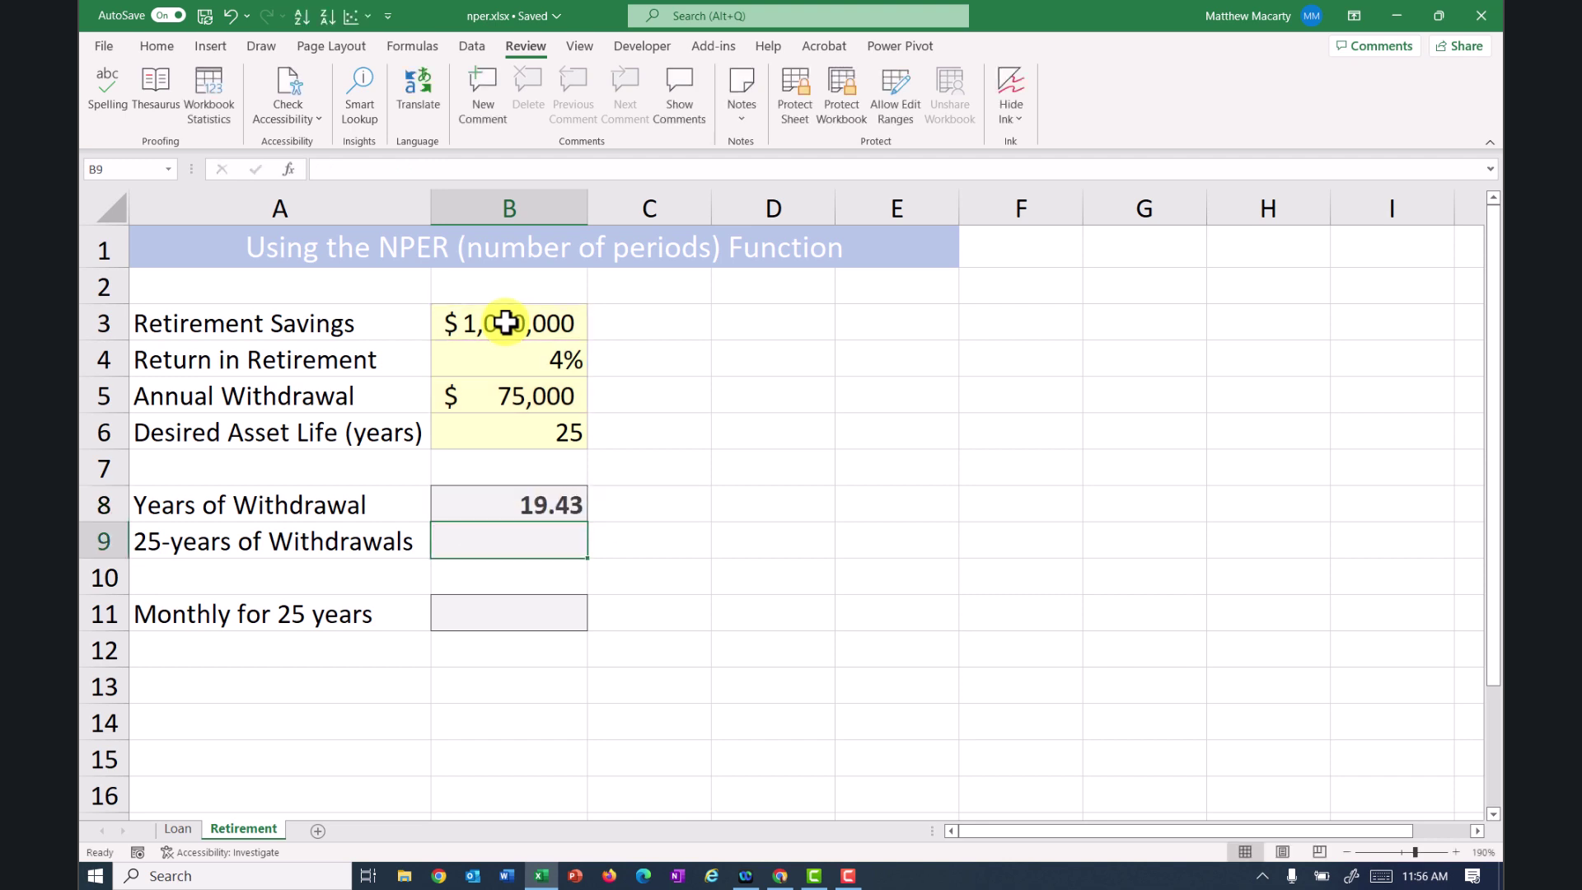
# Edit B8 to =NPER(B4/12,B5/12,-B3) so it uses monthly rate and withdrawal.
pyautogui.click(561, 508)
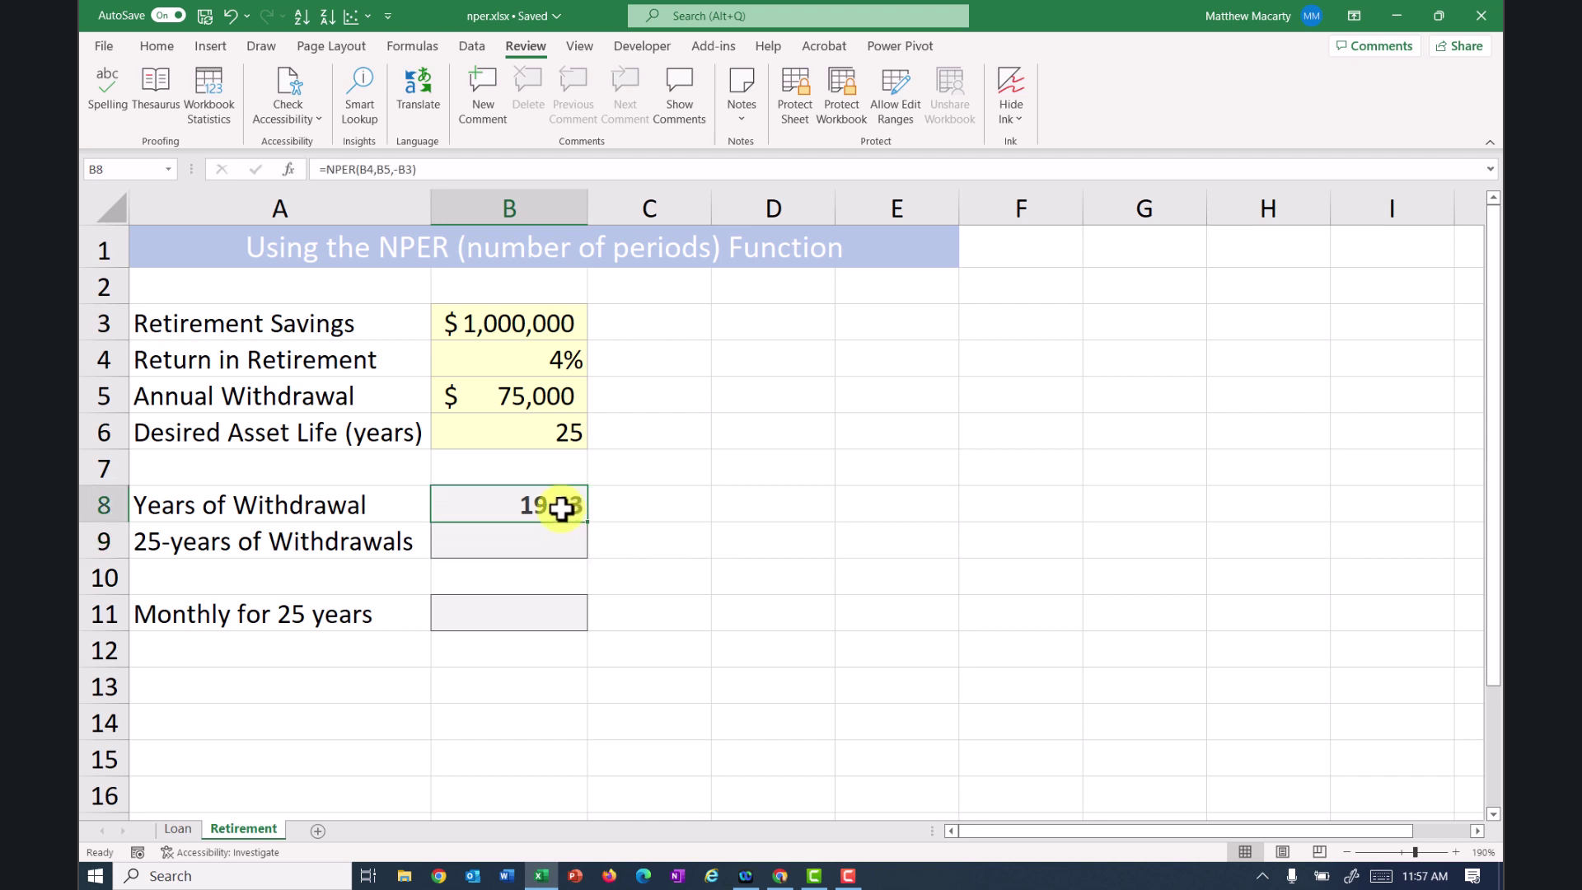
pyautogui.press('F2')
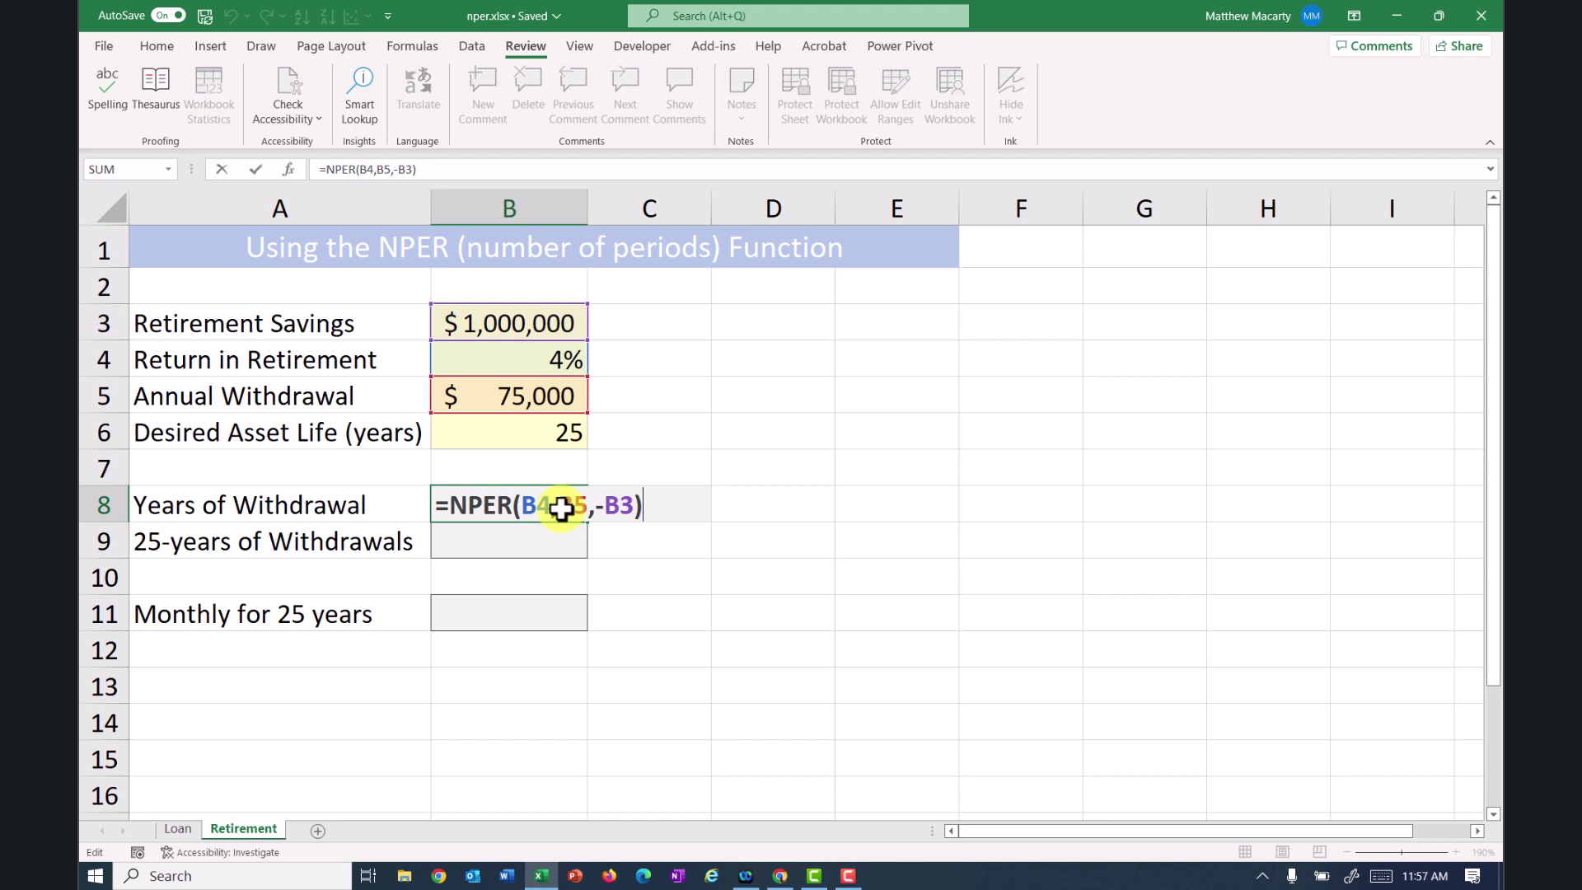
pyautogui.press('Left')
pyautogui.press('Left')
pyautogui.press('Left')
pyautogui.press('Left')
pyautogui.press('Left')
pyautogui.press('Left')
pyautogui.press('Left')
pyautogui.press('Left')
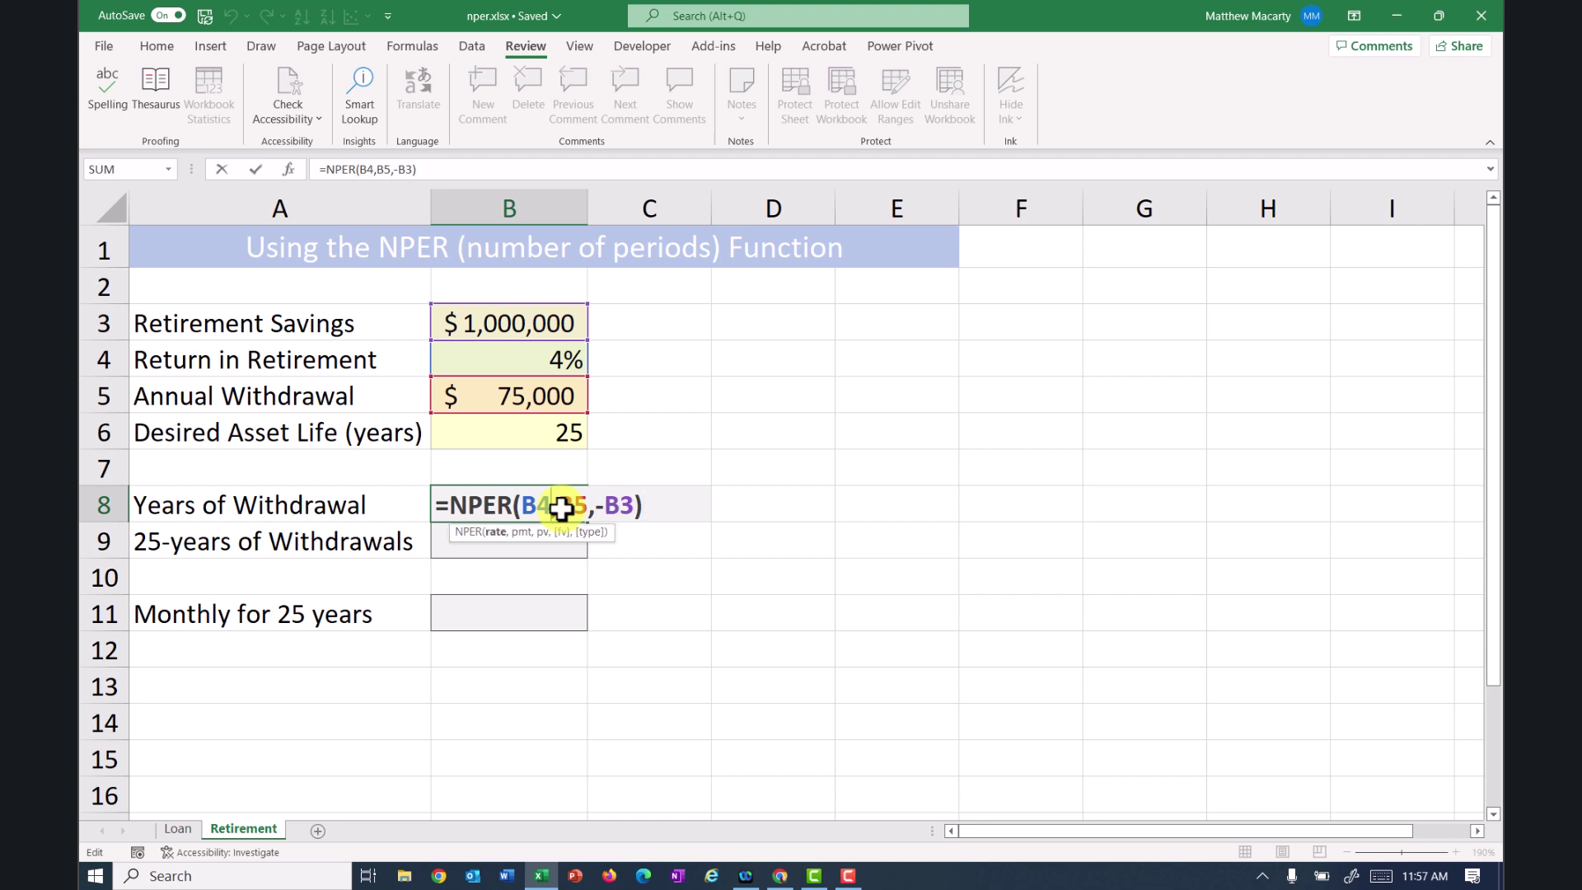
pyautogui.write('/12')
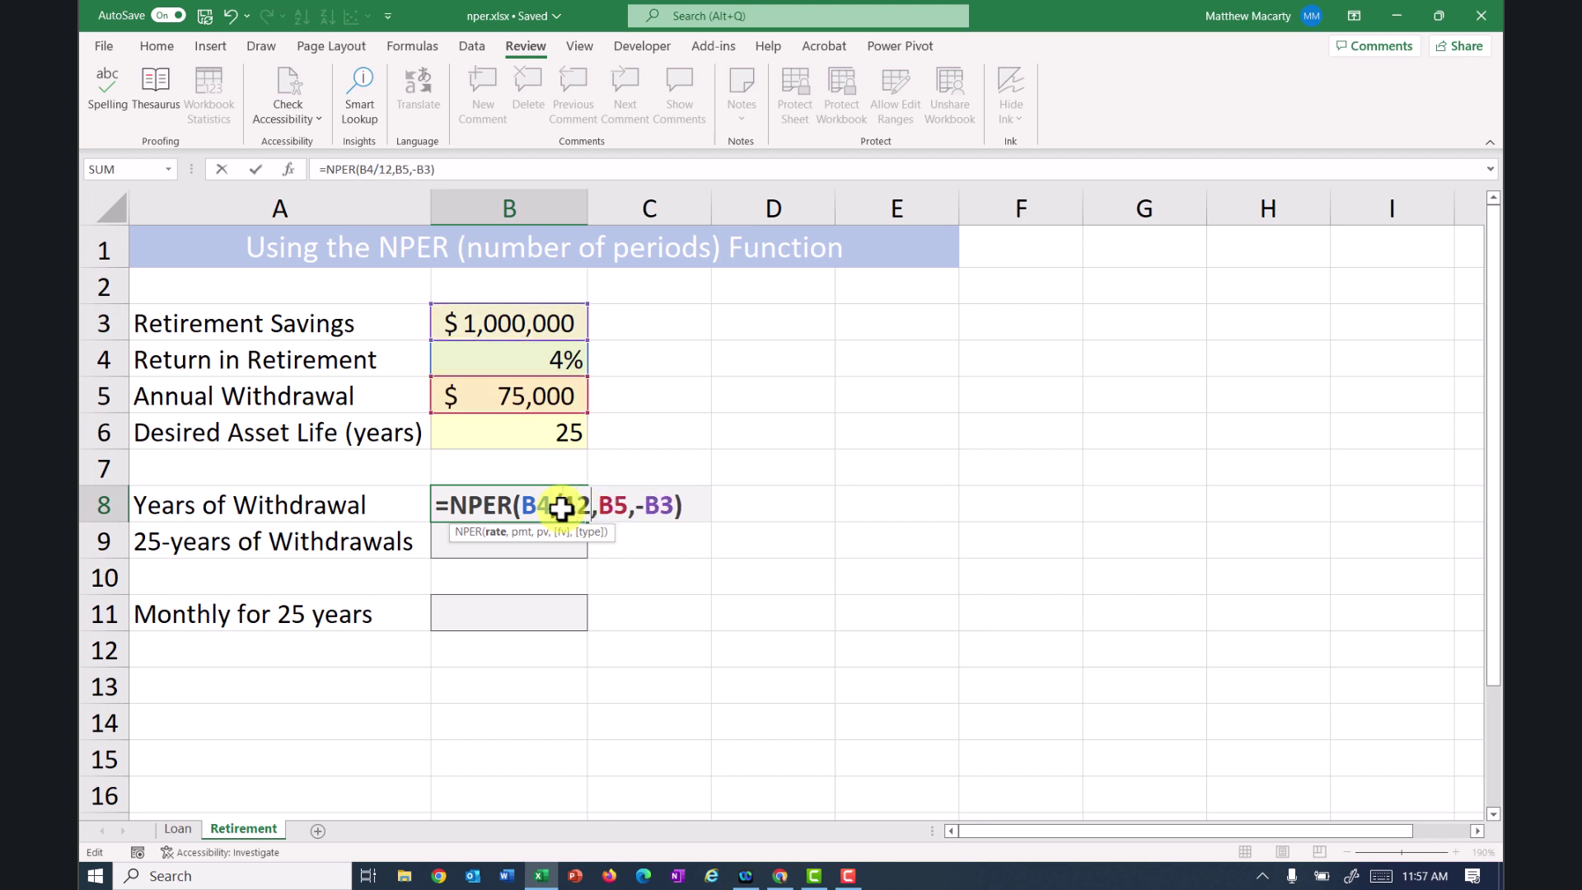
pyautogui.press('Right')
pyautogui.press('Right')
pyautogui.press('Right')
pyautogui.write('/12')
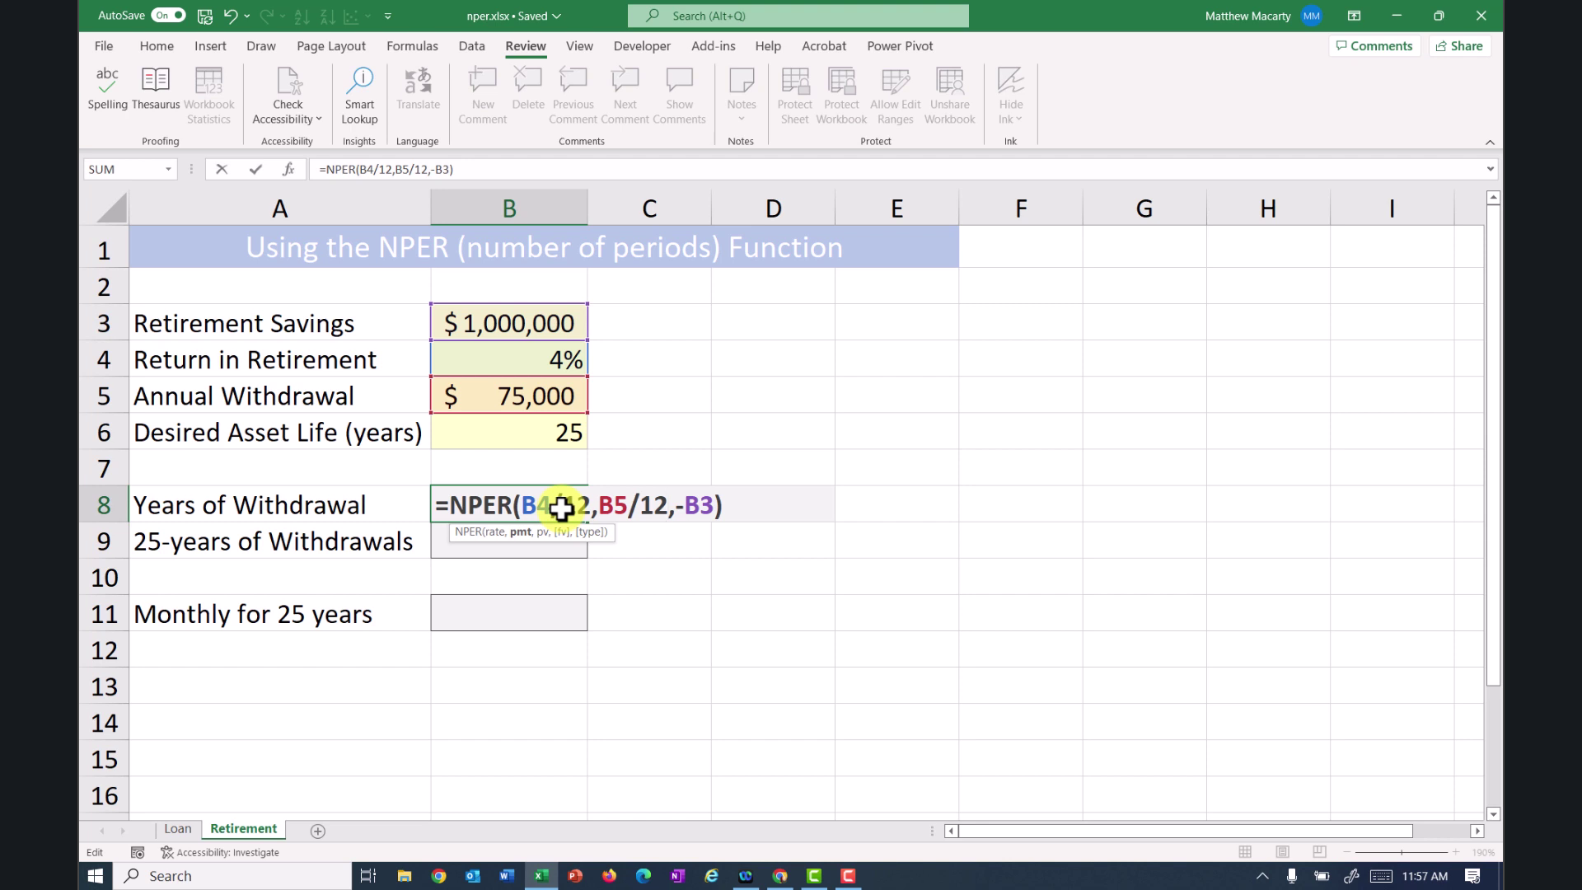
pyautogui.press('Return')
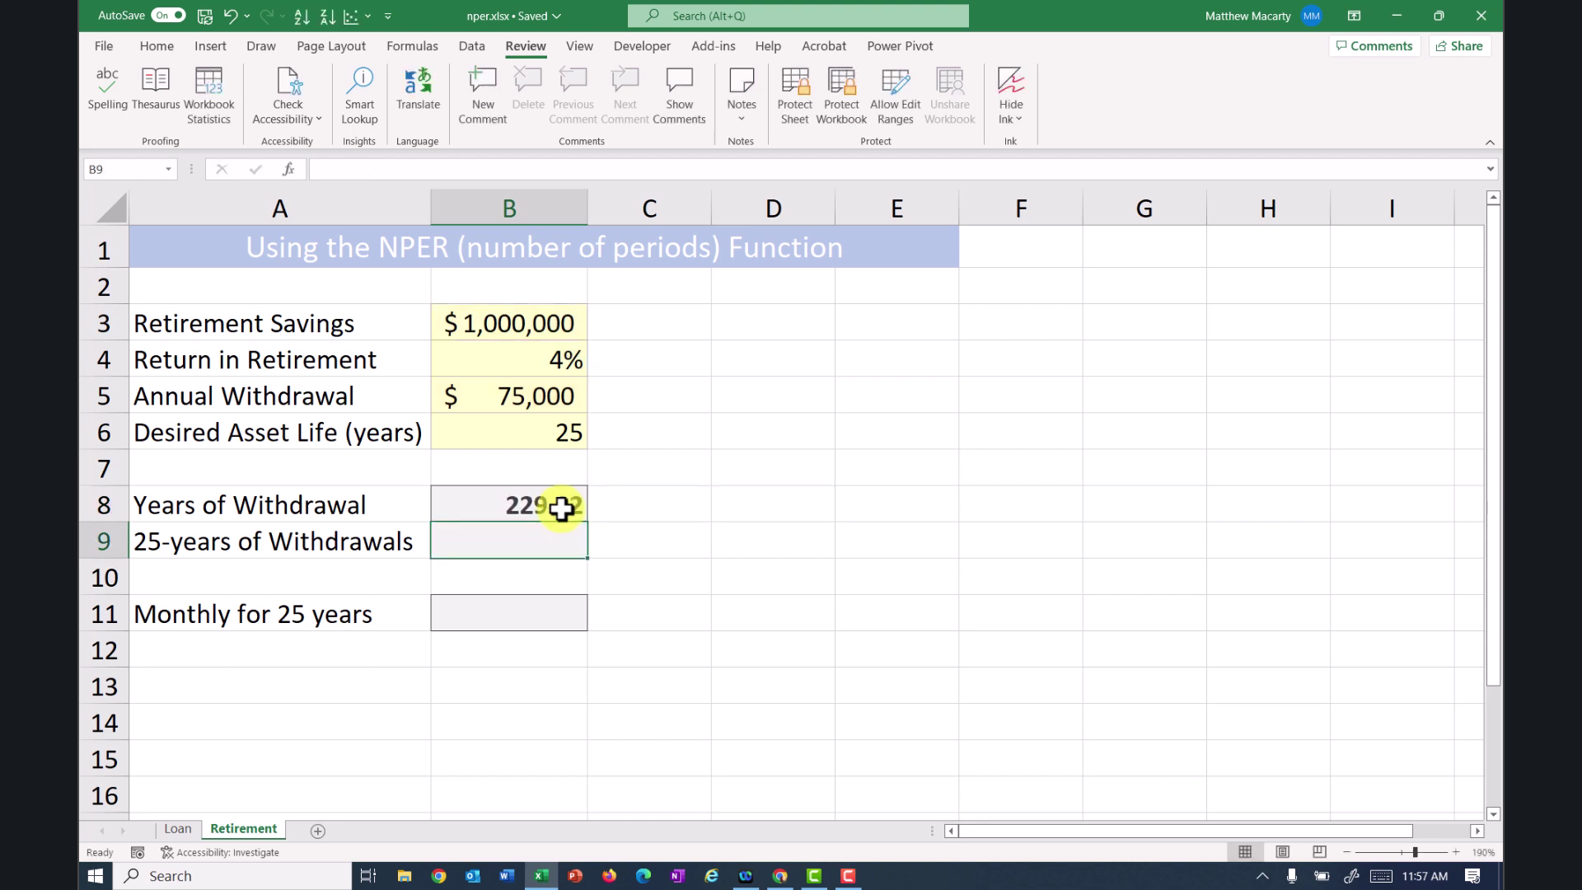
# Append /12 to B8's NPER formula to convert months to years, giving 19.09.
pyautogui.click(562, 510)
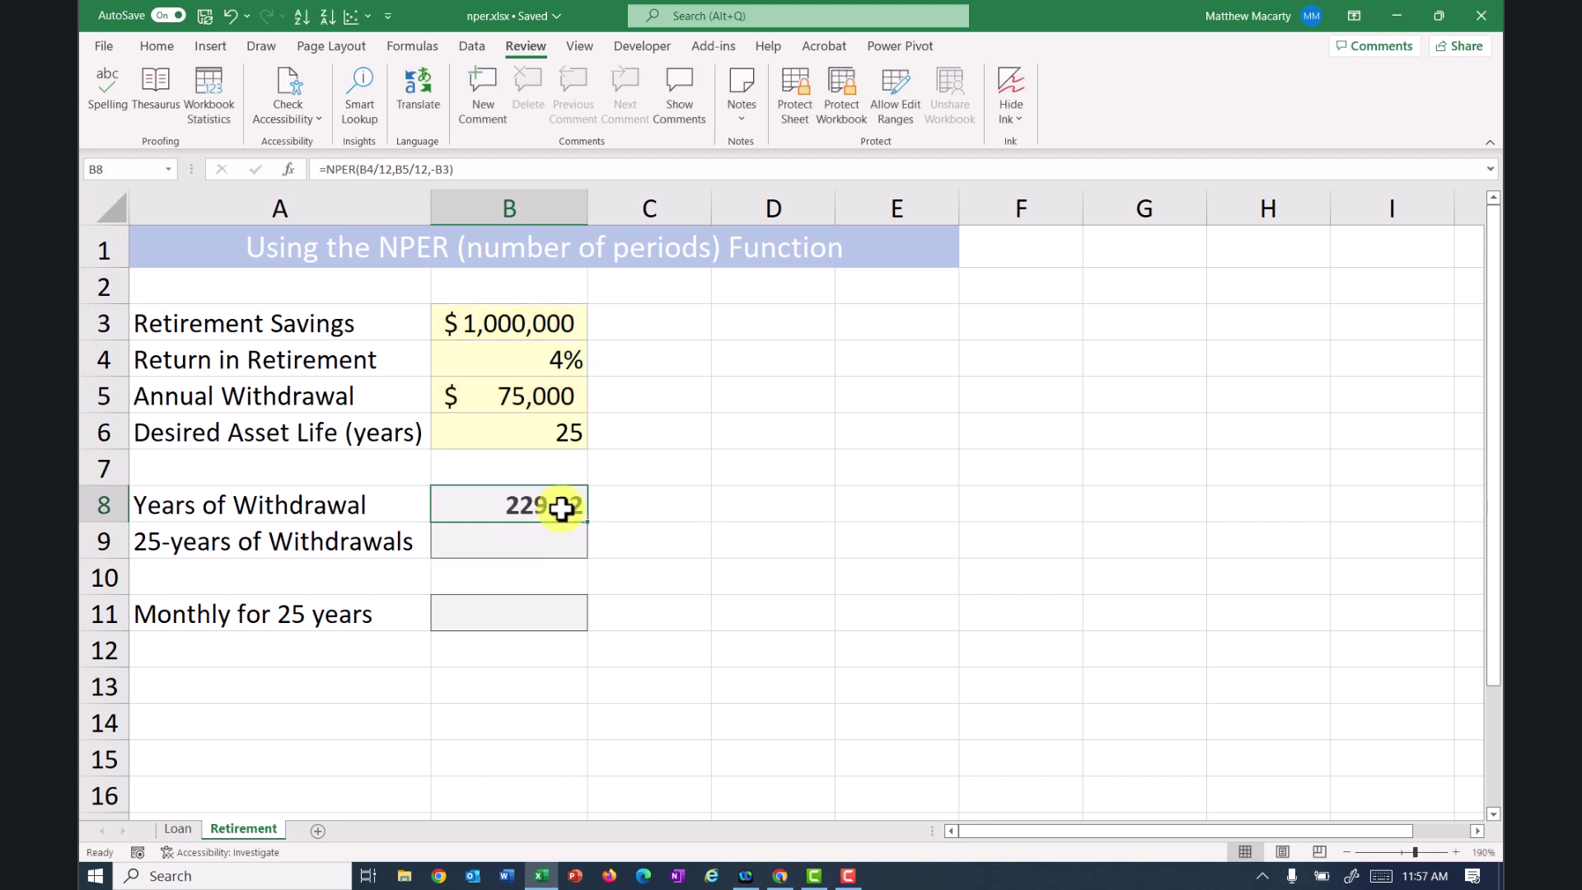
pyautogui.press('F2')
pyautogui.write('/12')
pyautogui.press('Return')
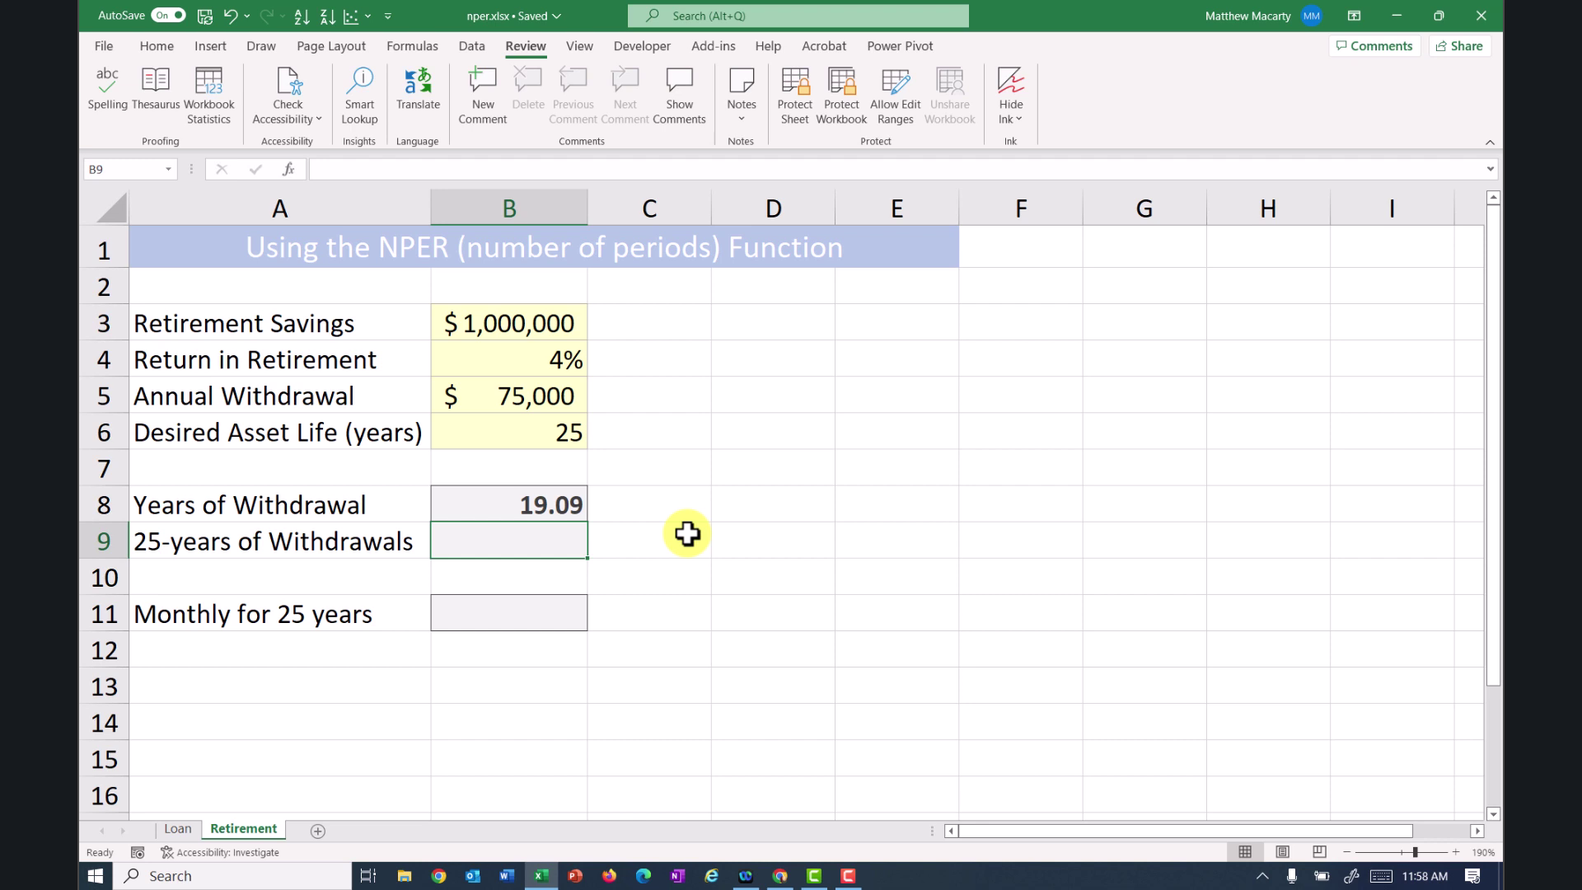
# Enter =PMT(B4,B6,-B3) in B9, giving a $64,011.96 annual withdrawal over 25 years.
pyautogui.write('=')
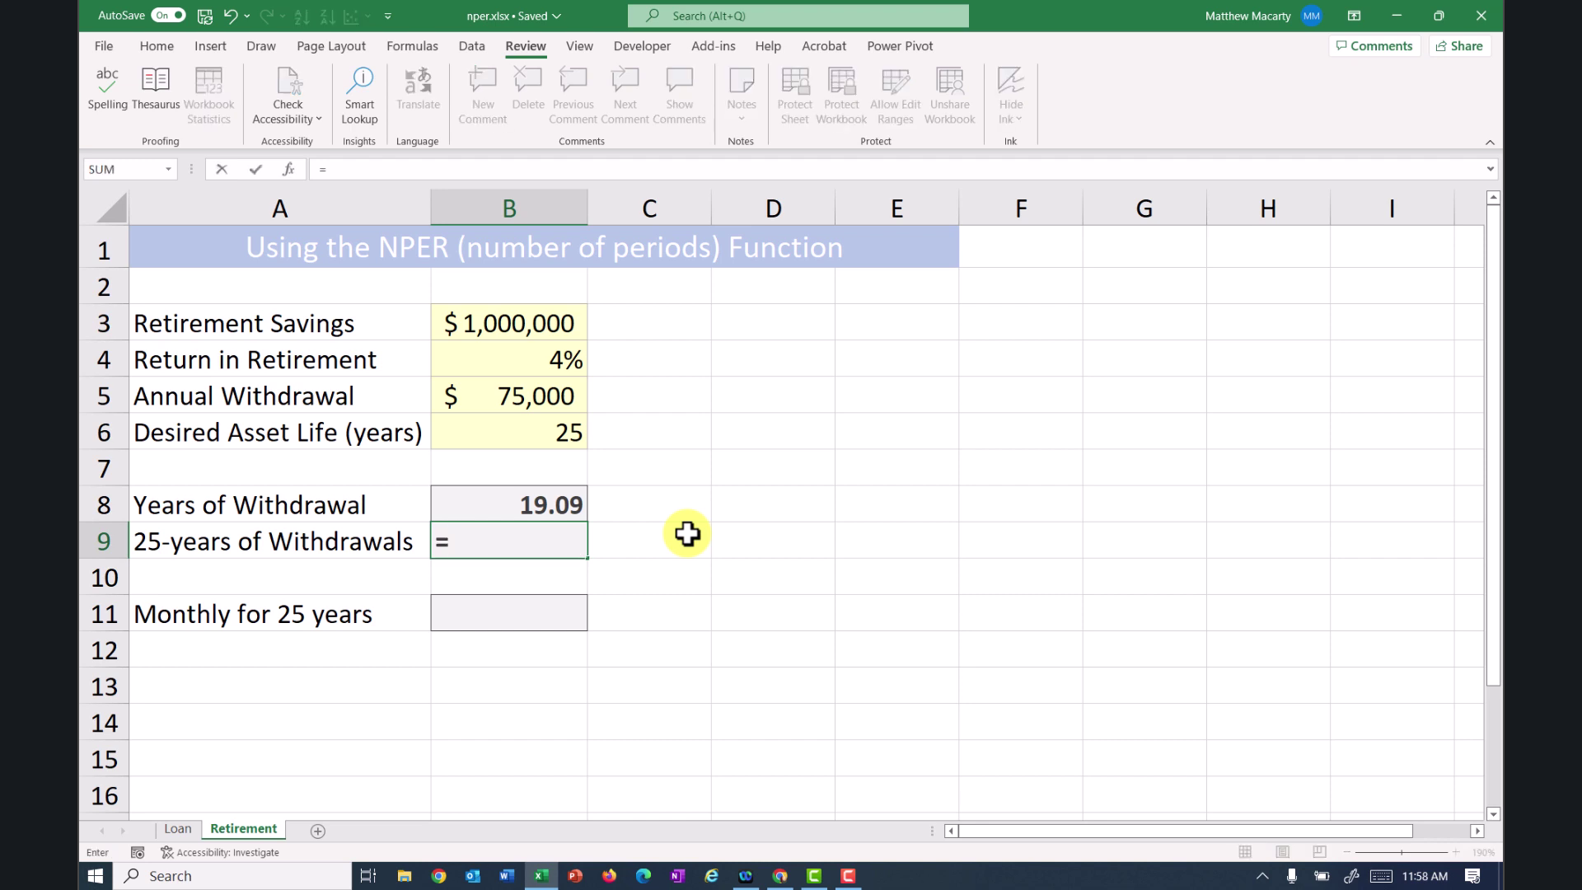
pyautogui.write('pmt(')
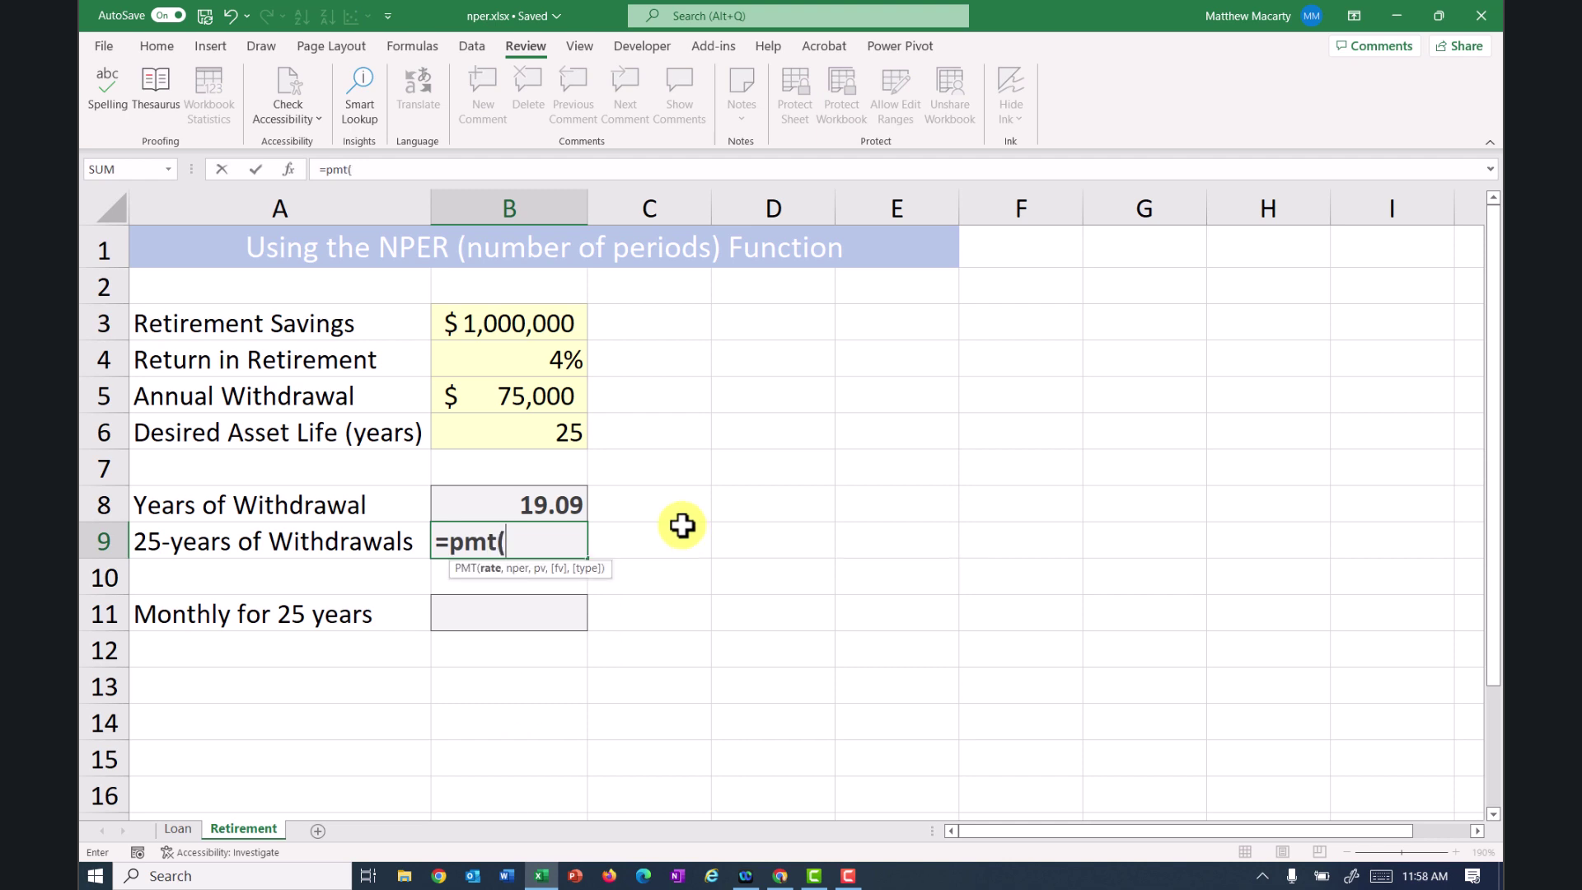
pyautogui.click(564, 365)
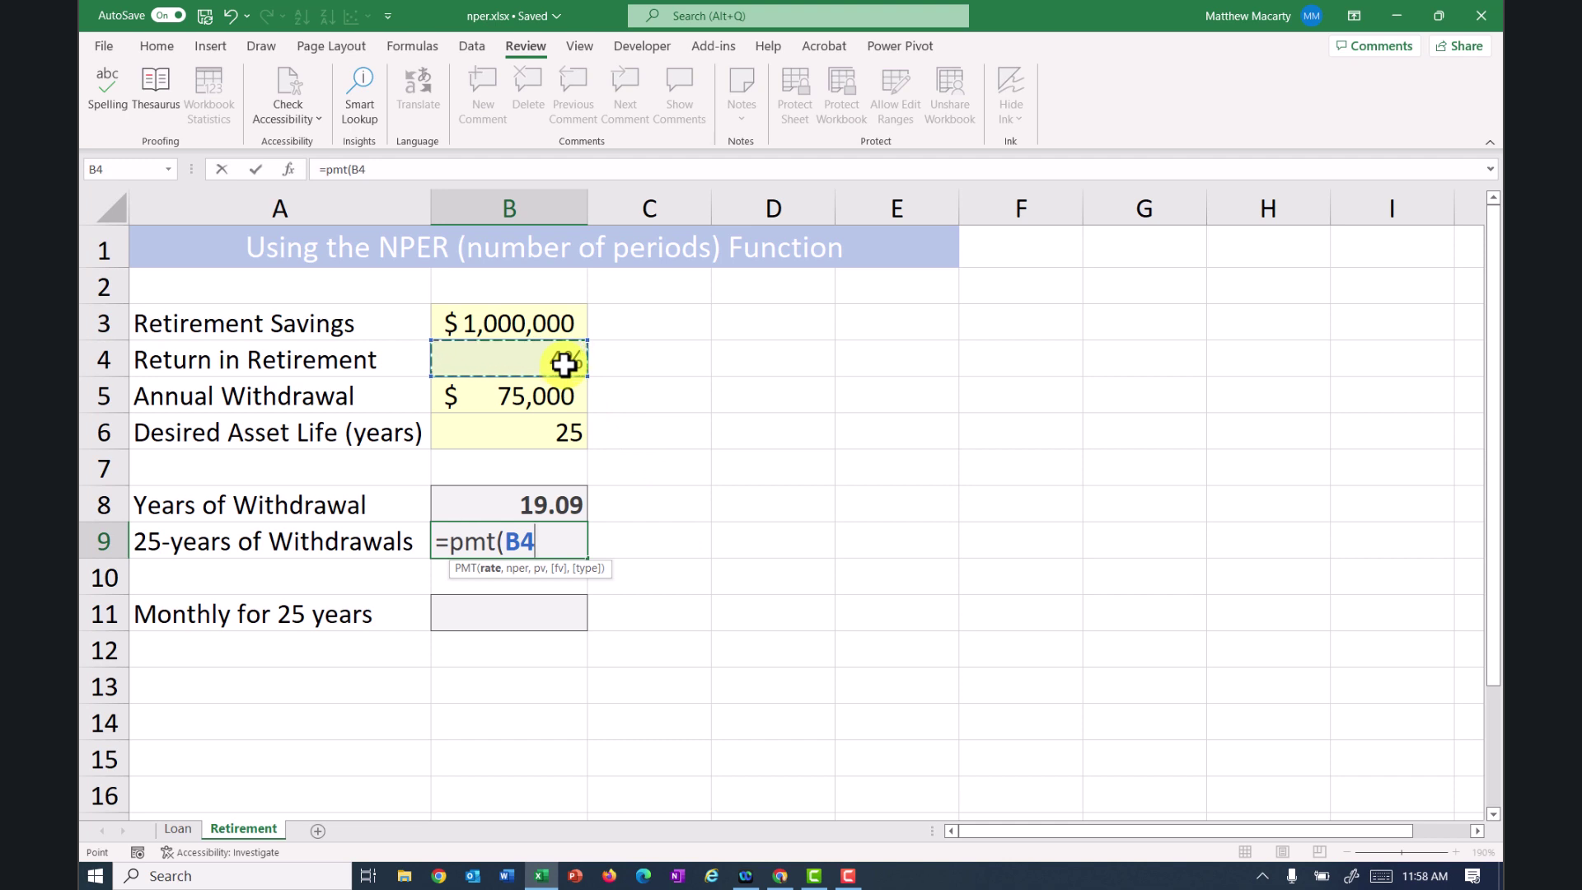
pyautogui.write(',')
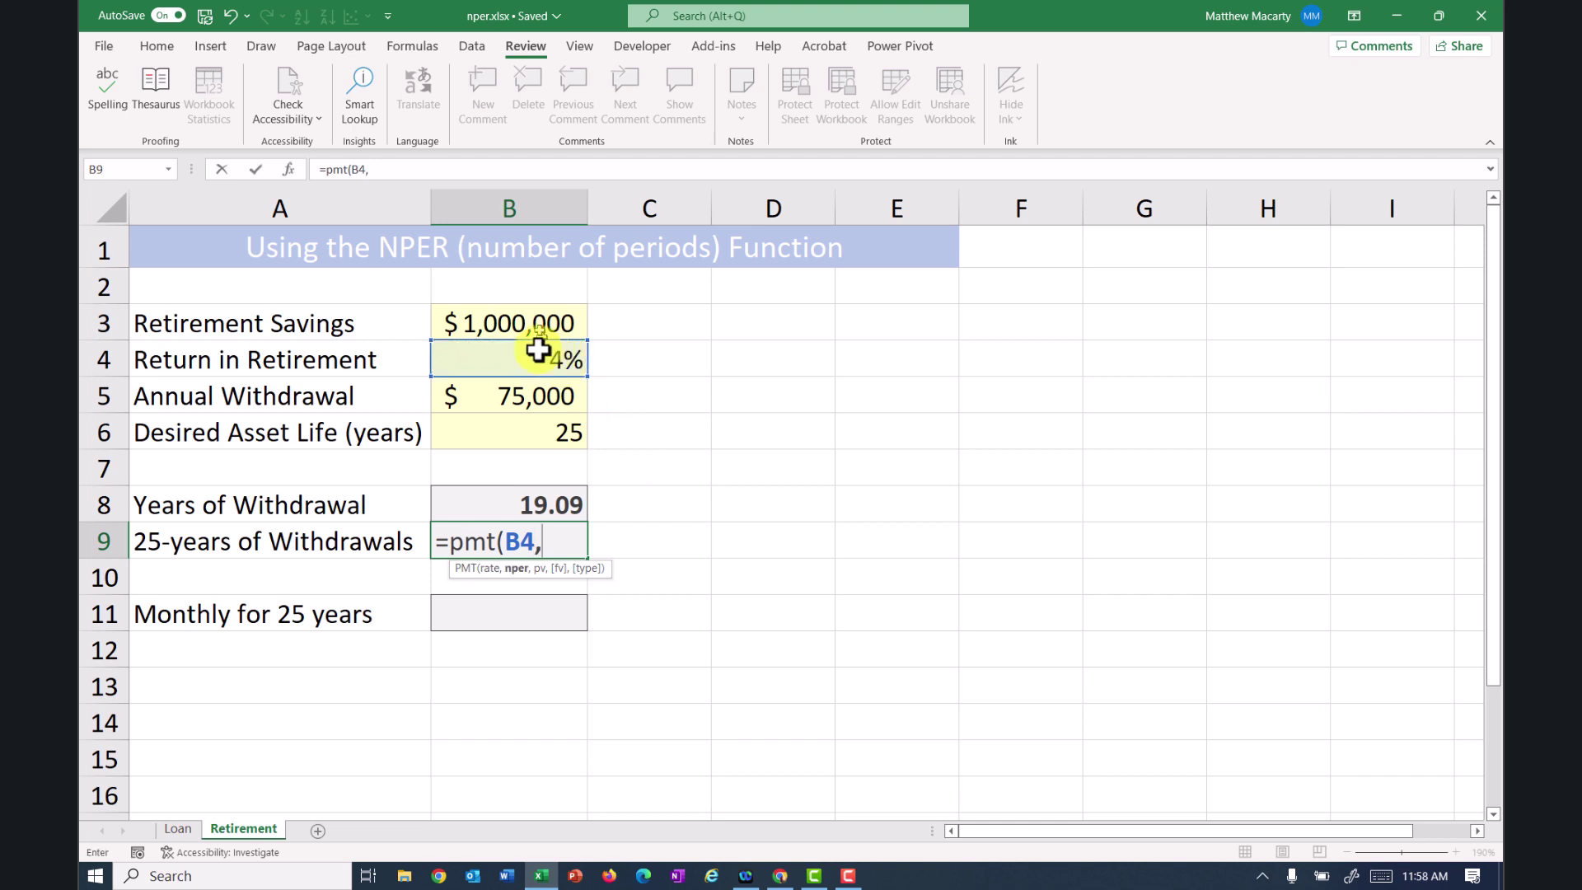
pyautogui.click(536, 435)
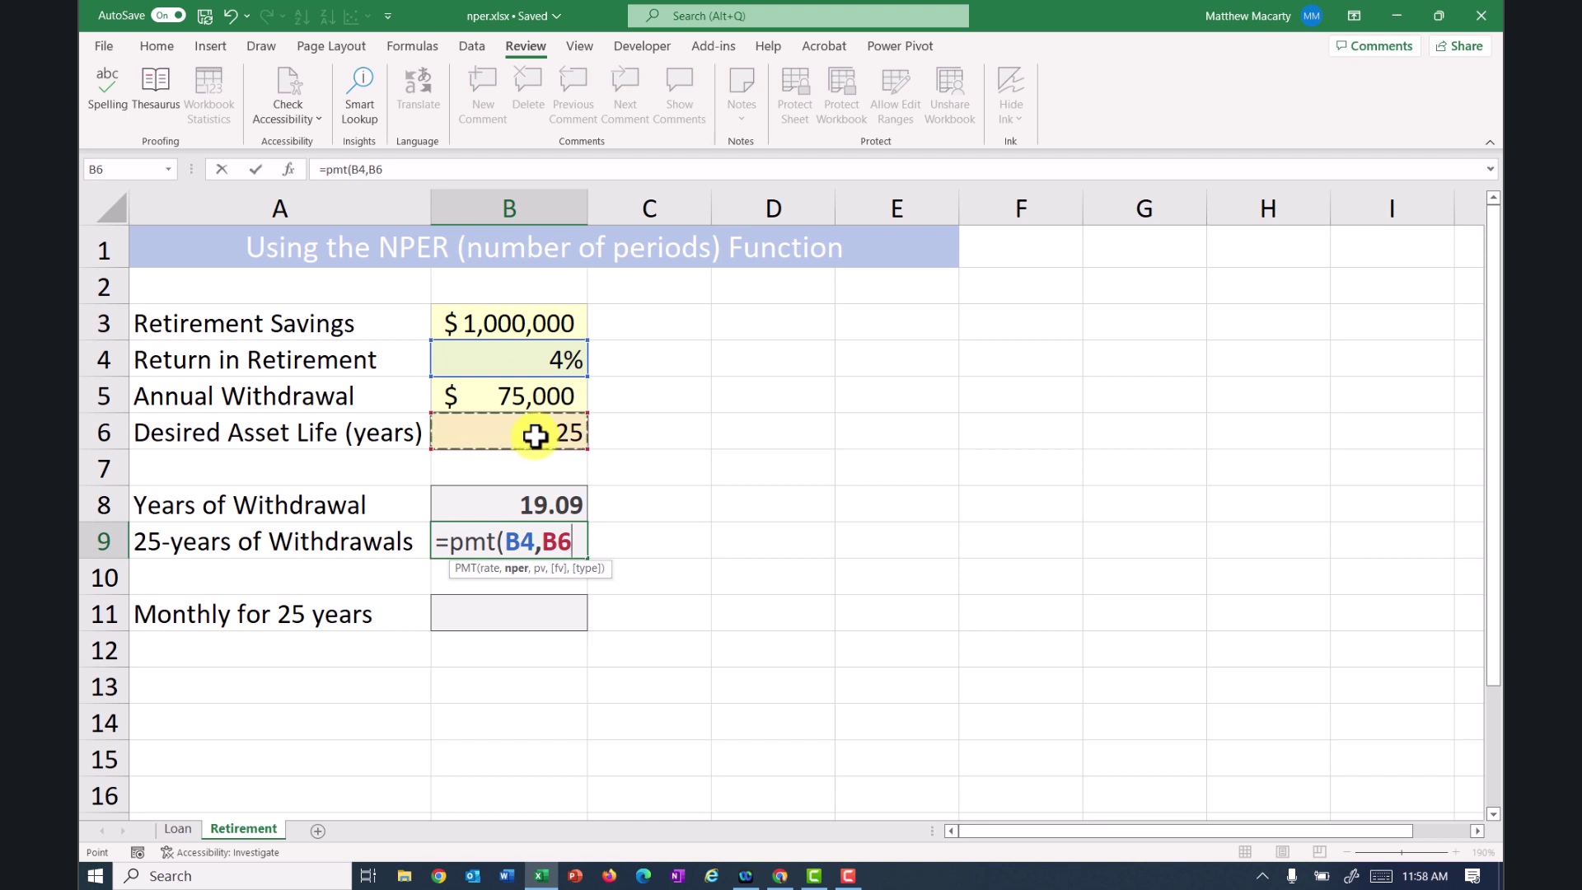
pyautogui.write(',-')
pyautogui.click(485, 315)
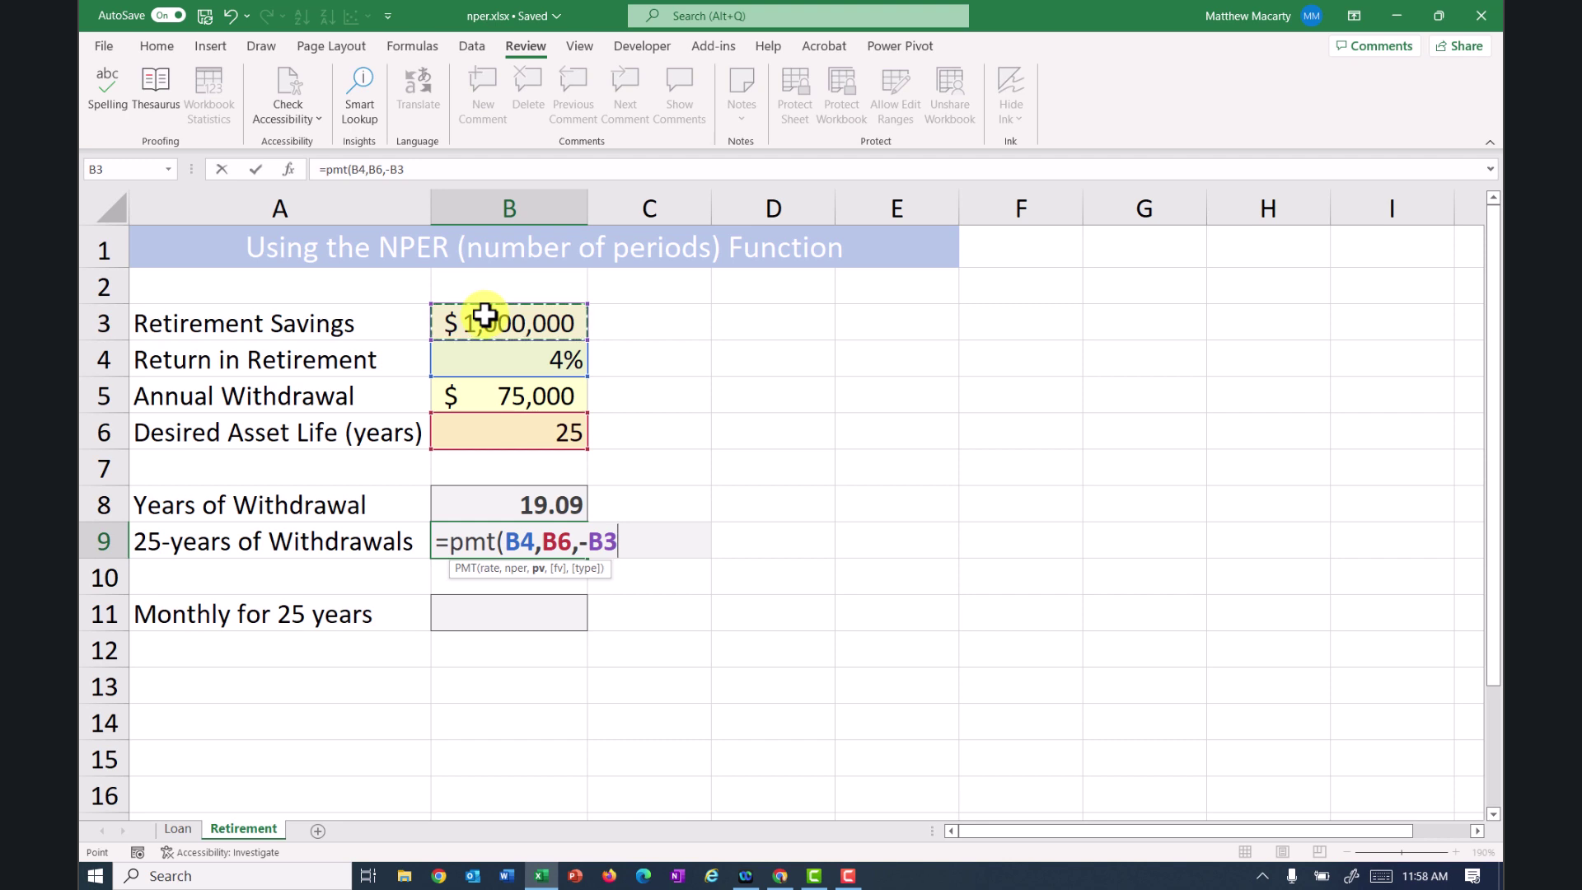
pyautogui.write(')')
pyautogui.press('Return')
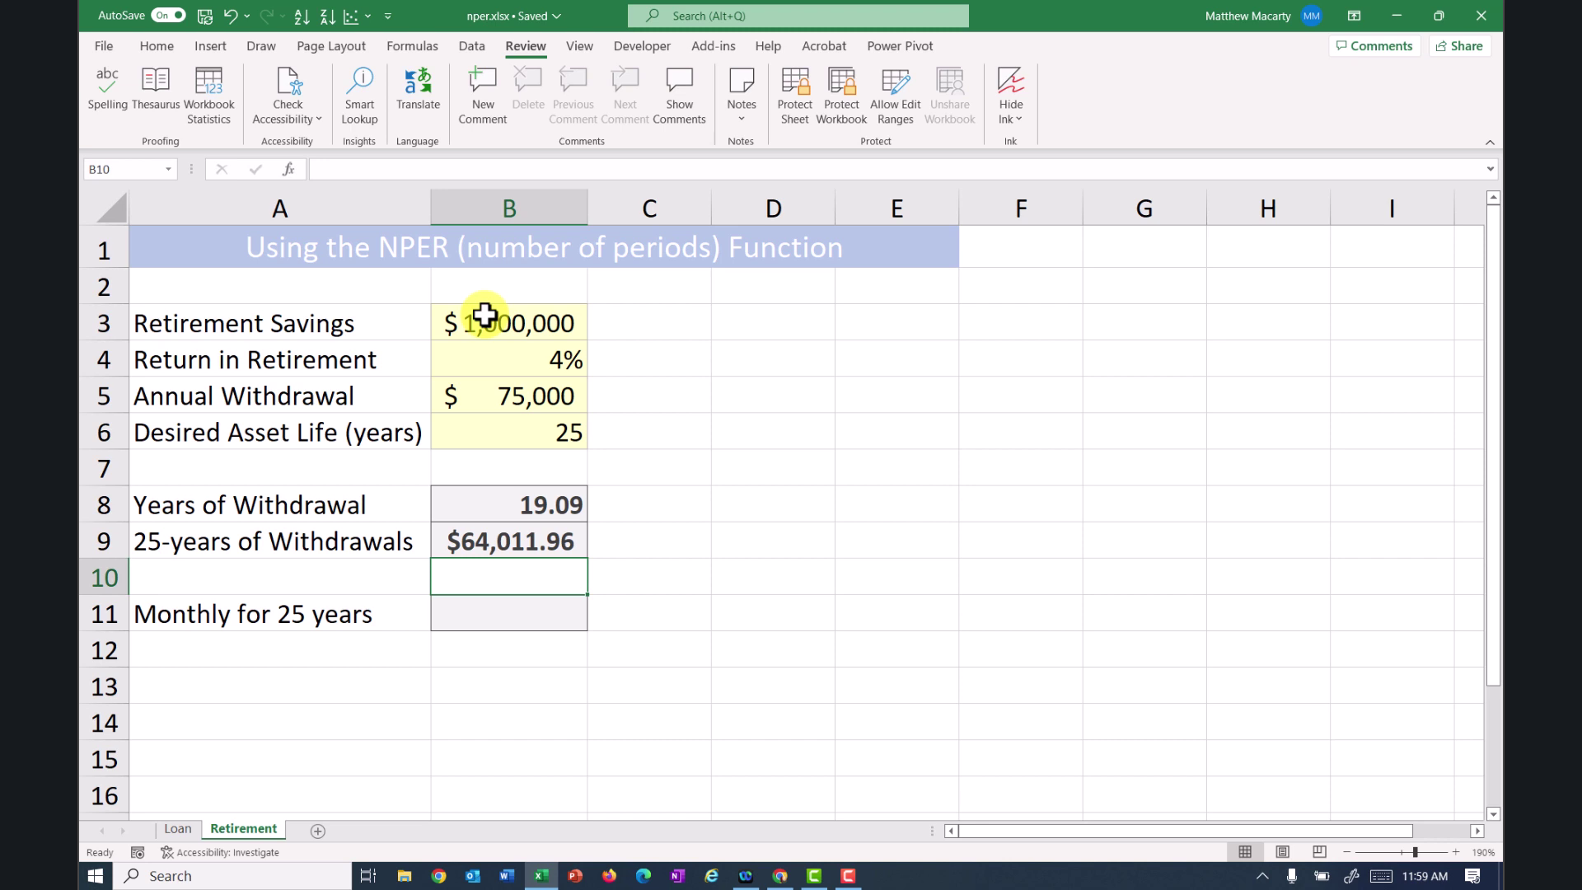
# Enter =PMT(B4/12,B6*12,-B3) in B11, giving a $5,278.37 monthly withdrawal.
pyautogui.press('Down')
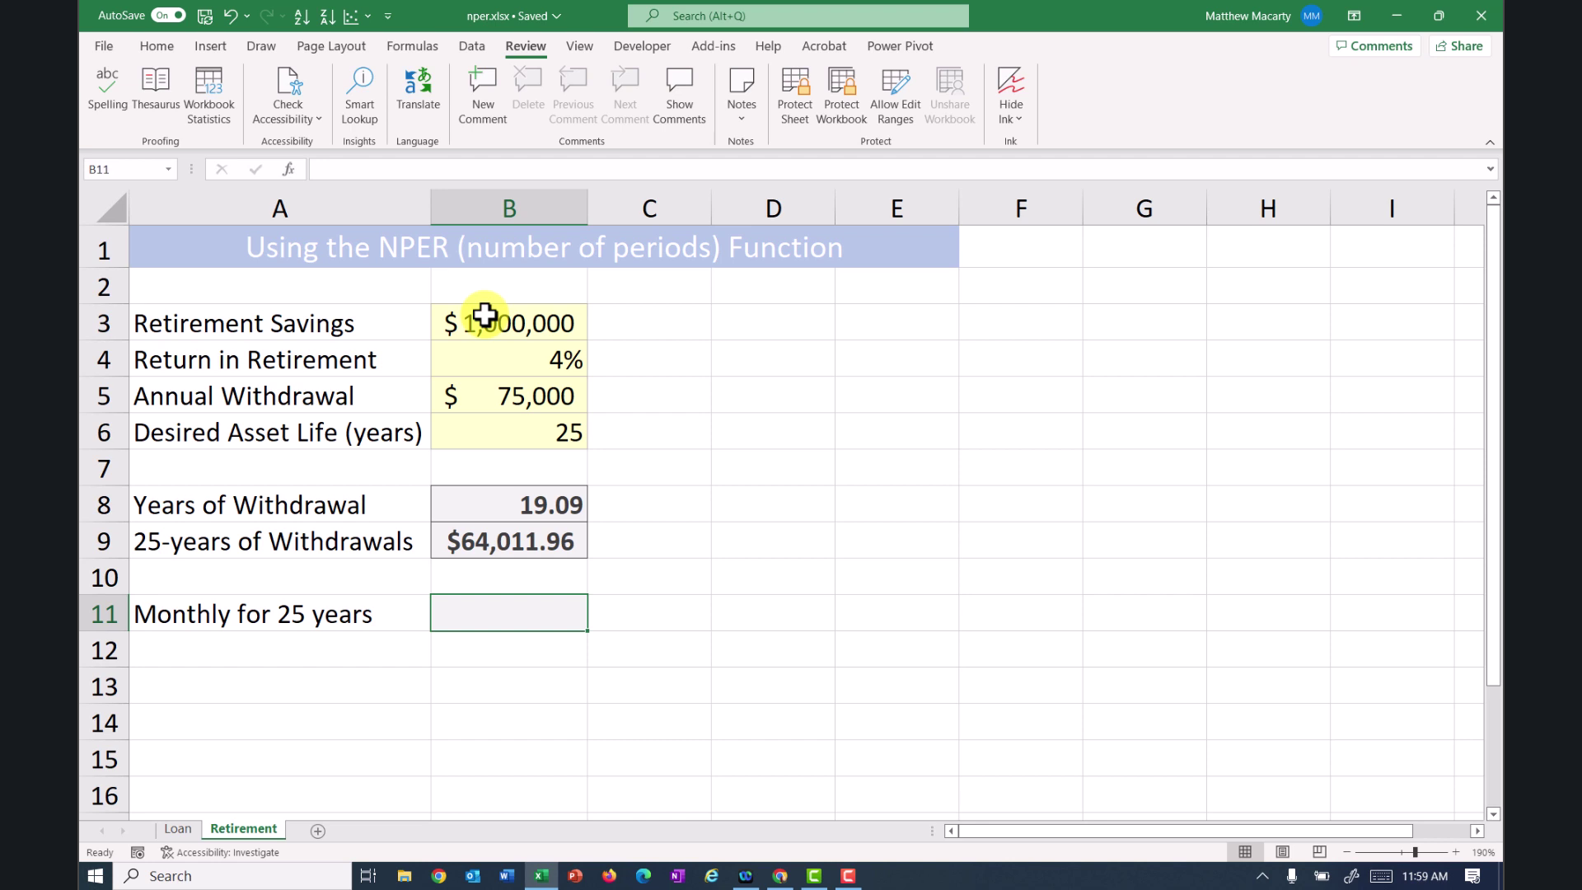
pyautogui.write('=pmt(')
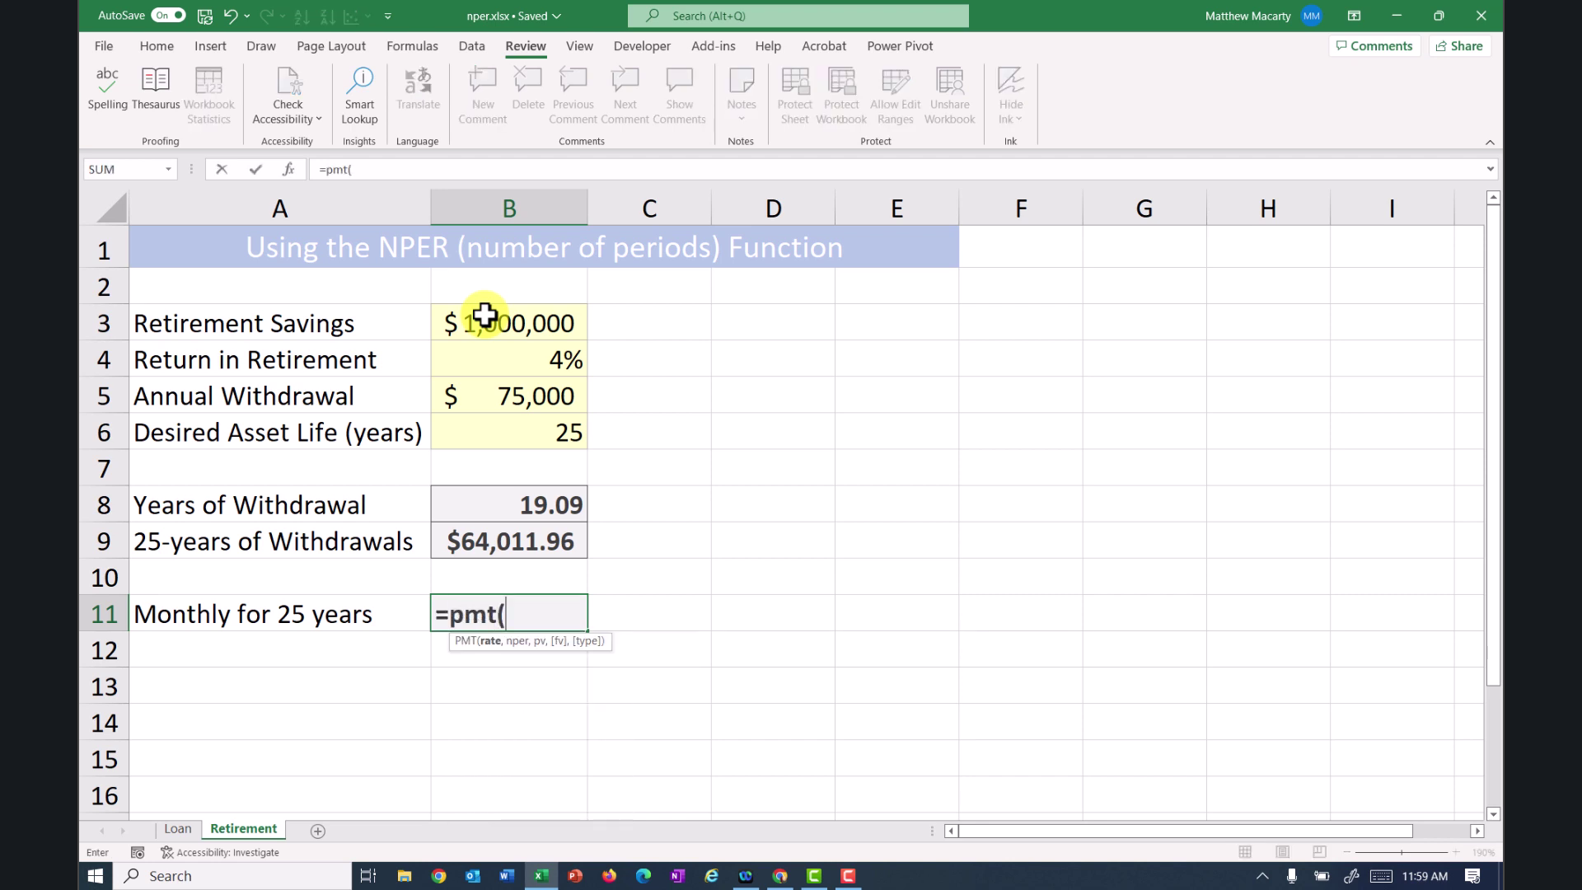
pyautogui.press('Up')
pyautogui.press('Up')
pyautogui.press('Up')
pyautogui.press('Up')
pyautogui.press('Up')
pyautogui.press('Up')
pyautogui.press('Up')
pyautogui.press('Up')
pyautogui.press('Down')
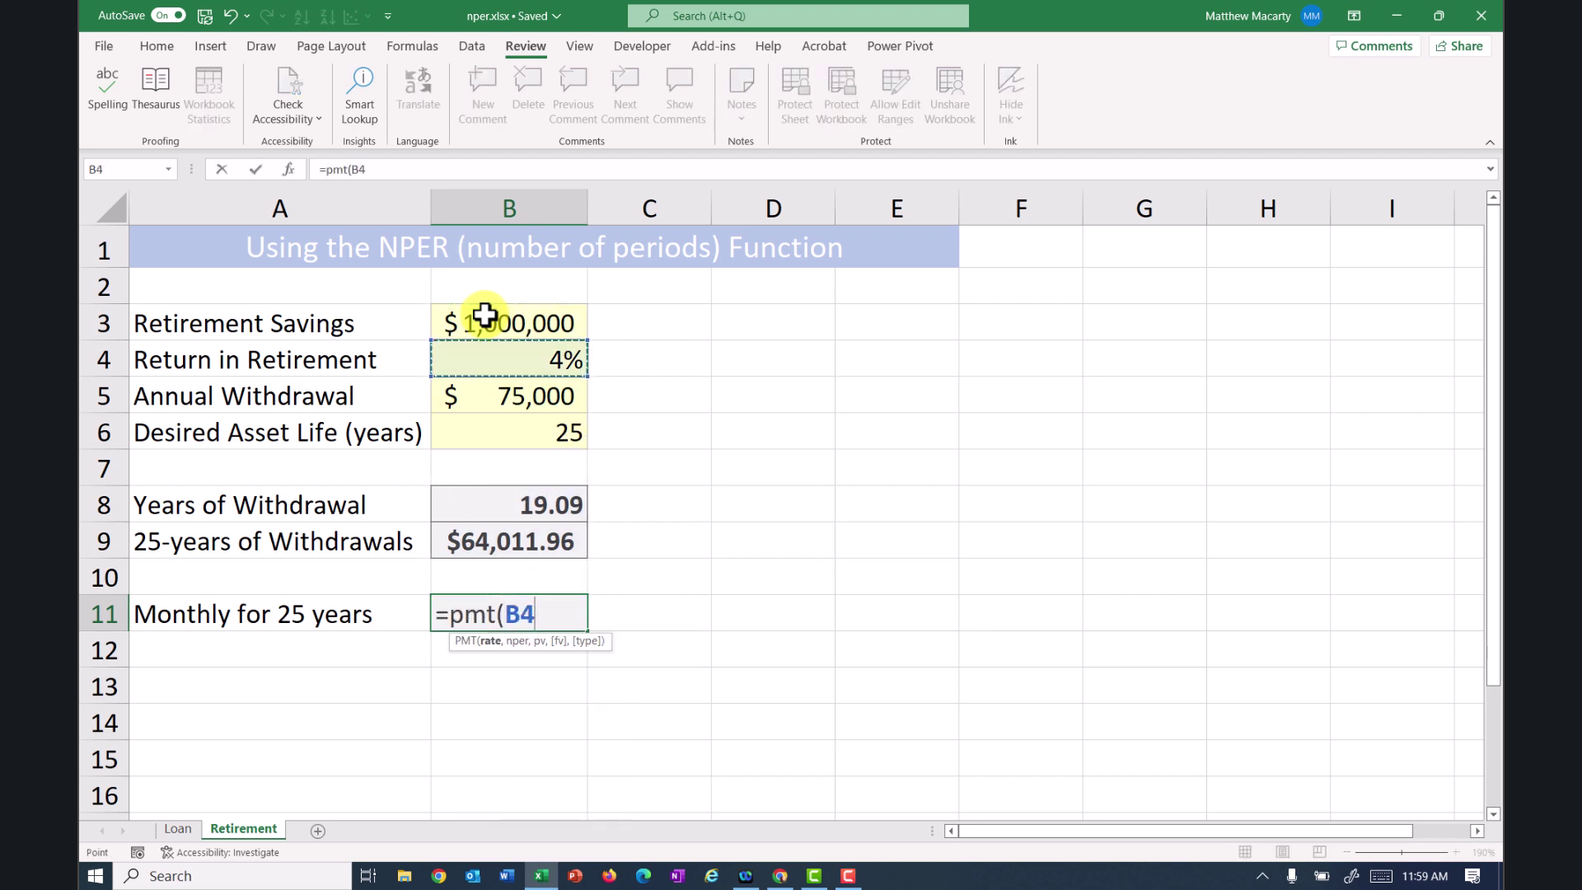
pyautogui.write('/12')
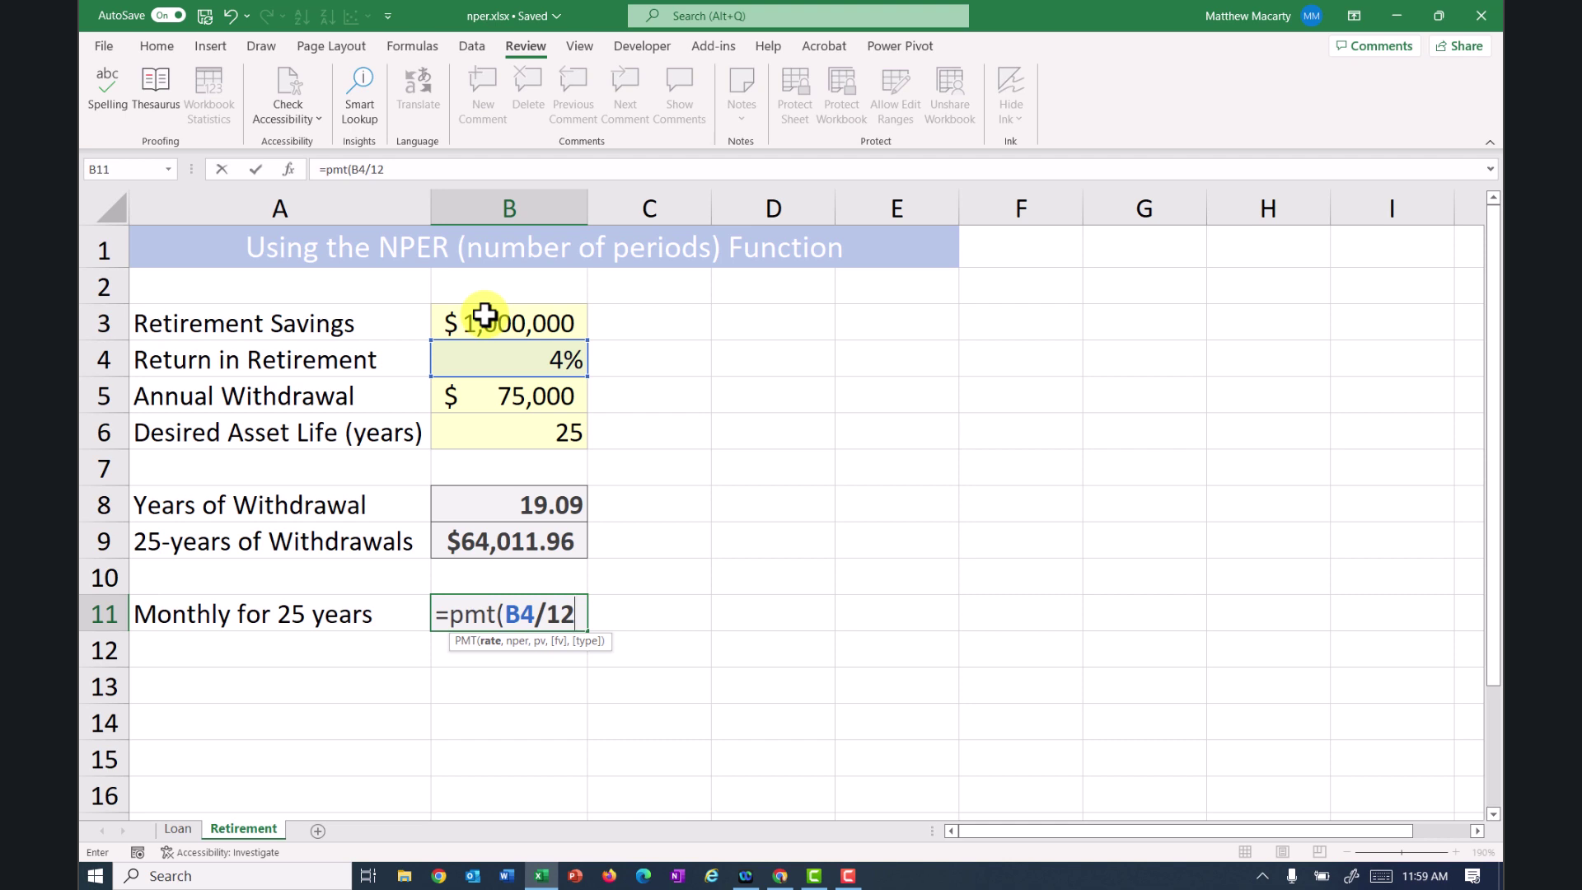
pyautogui.write(',')
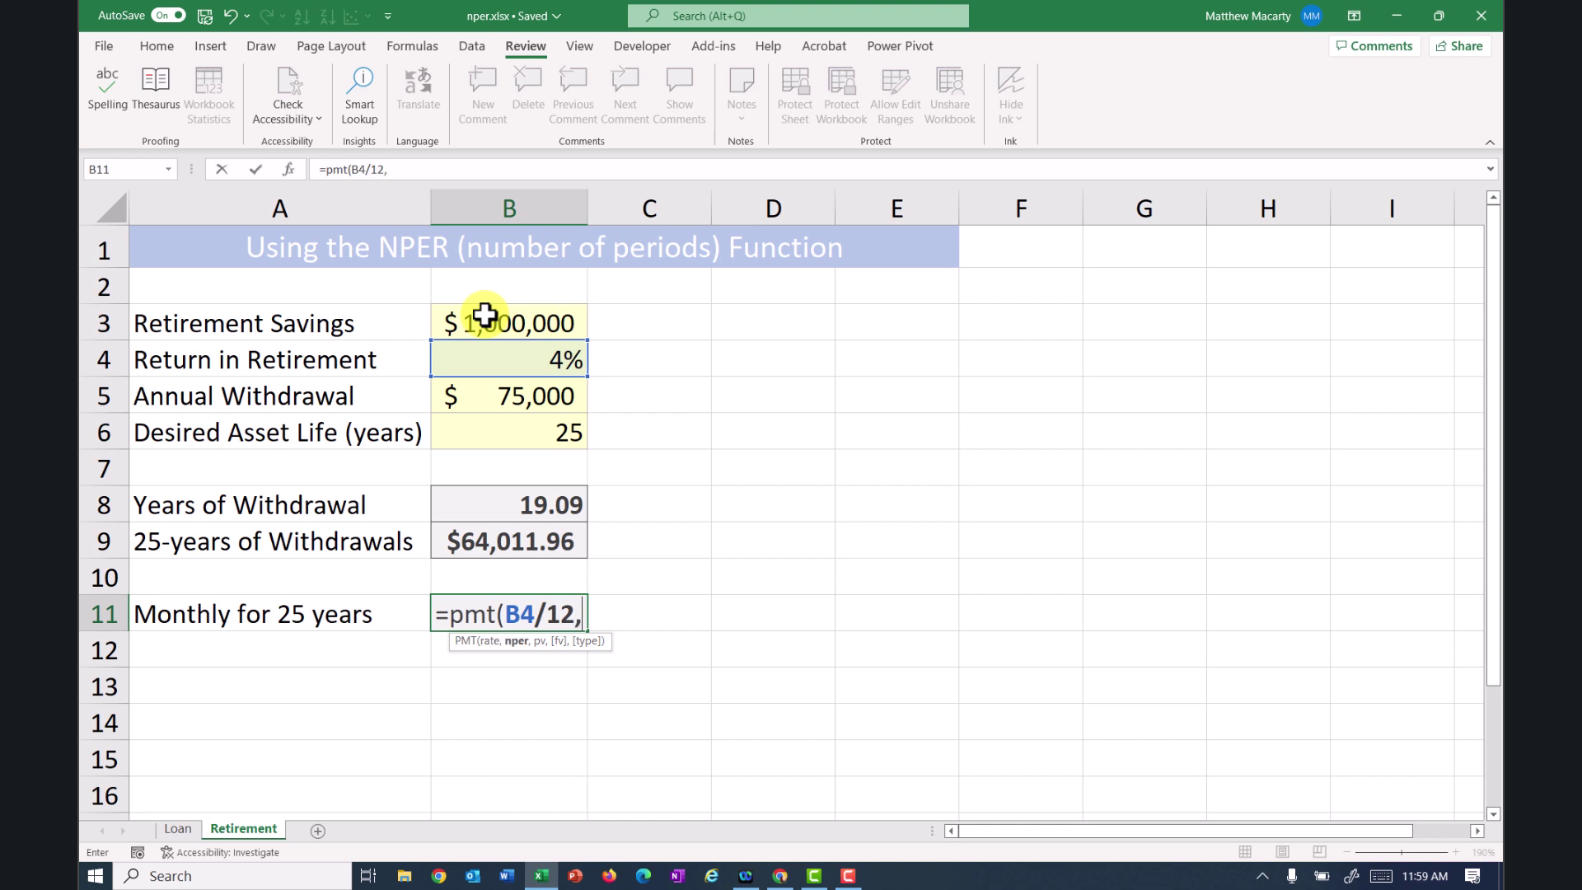
pyautogui.click(520, 434)
pyautogui.write('*12')
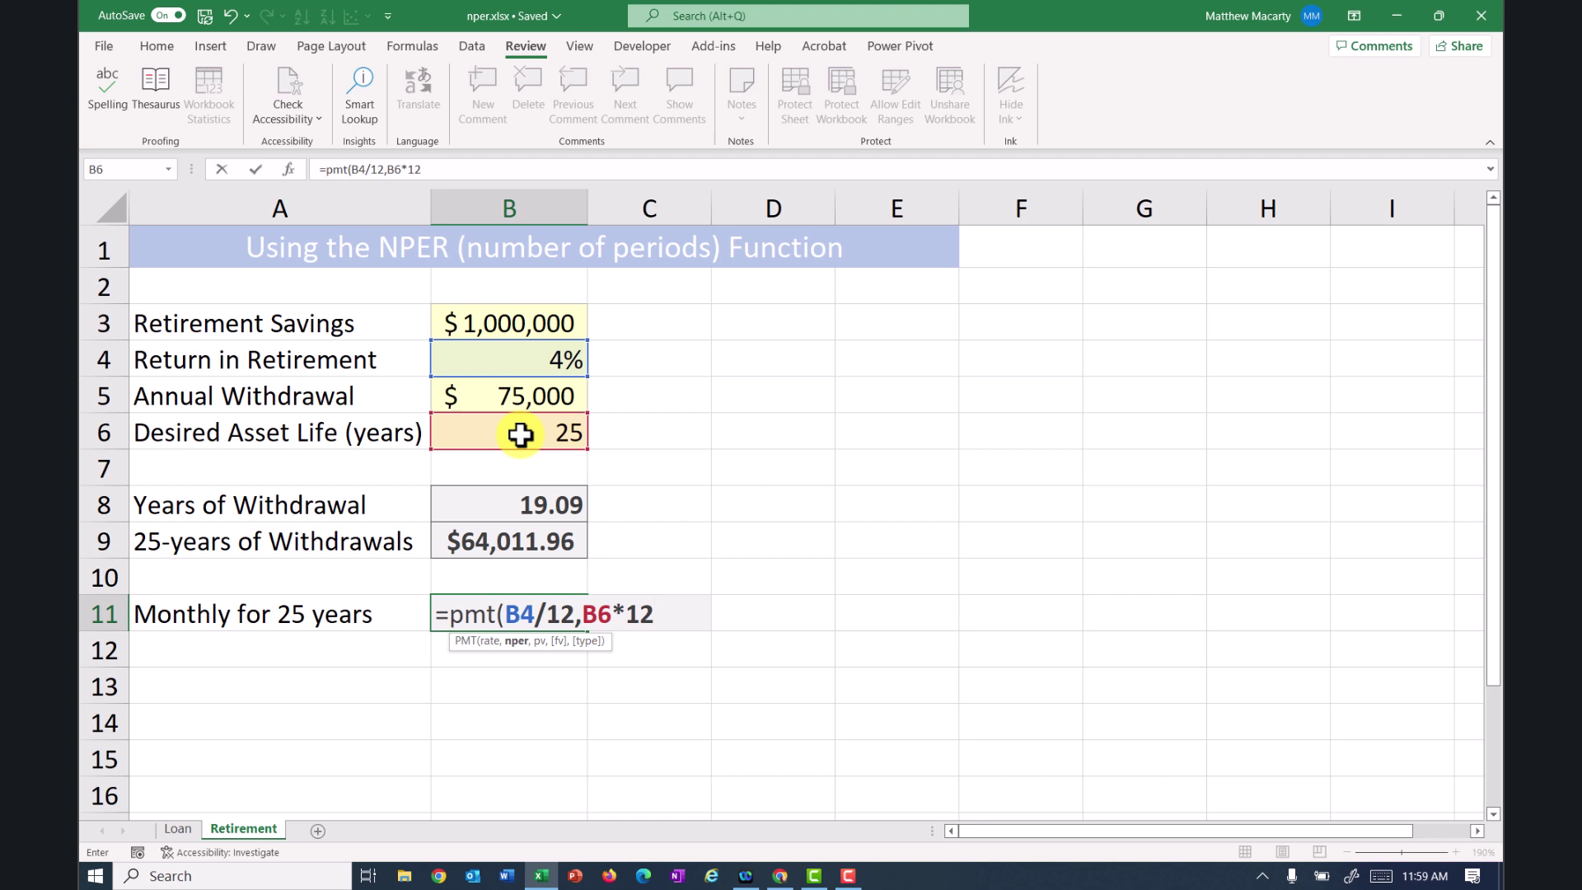
pyautogui.write(',-')
pyautogui.write('B5')
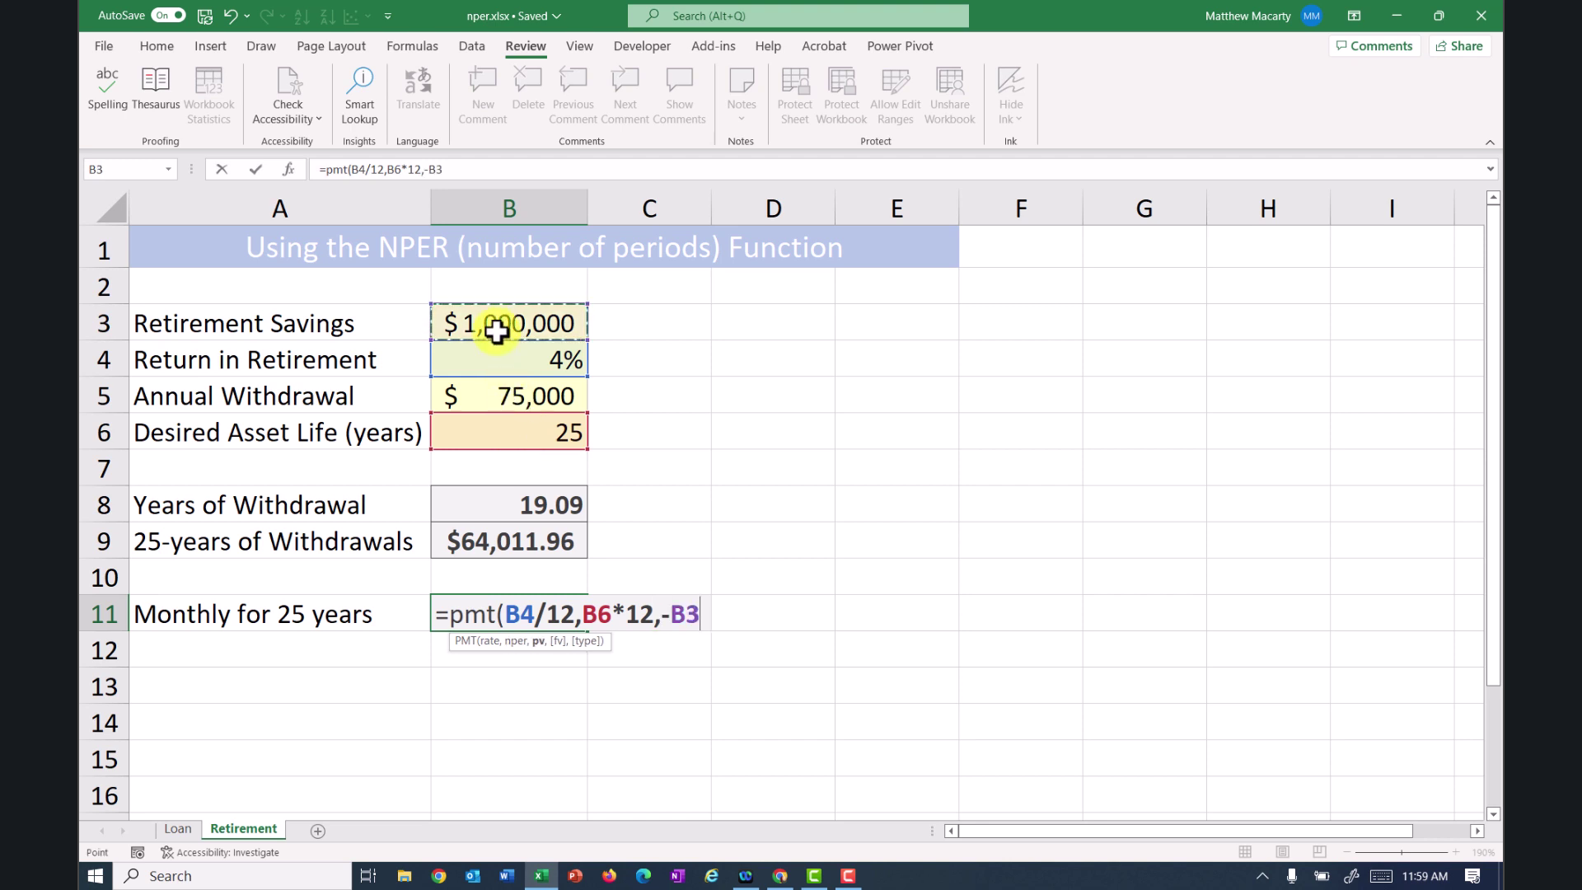
pyautogui.press('Return')
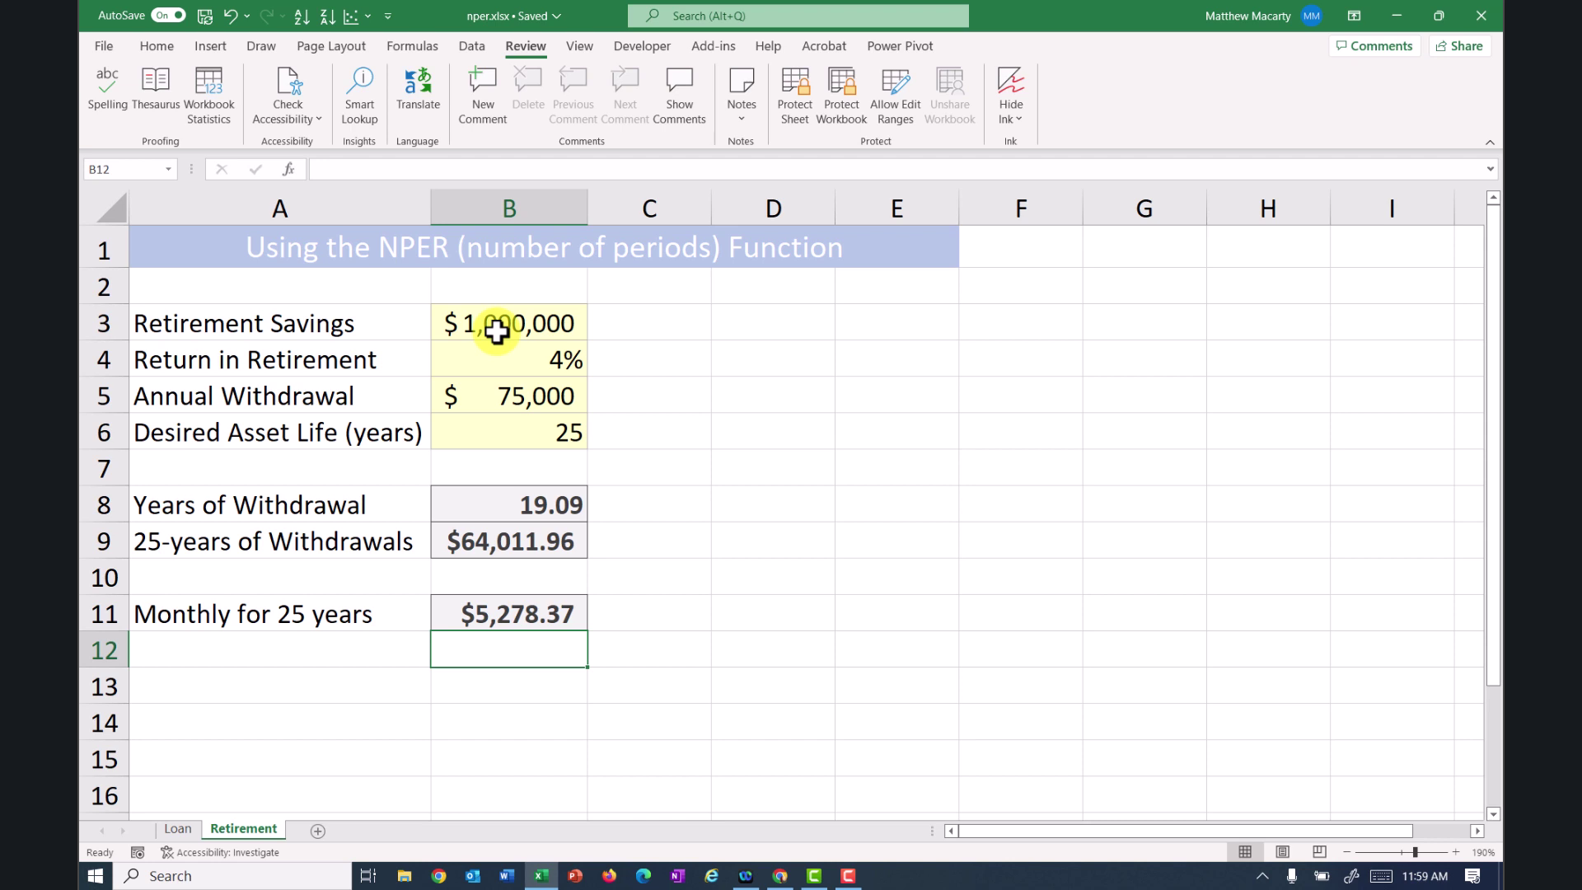
# Enter =B11*12 in B12 to show the yearly total of $63,340.42.
pyautogui.write('=')
pyautogui.press('Up')
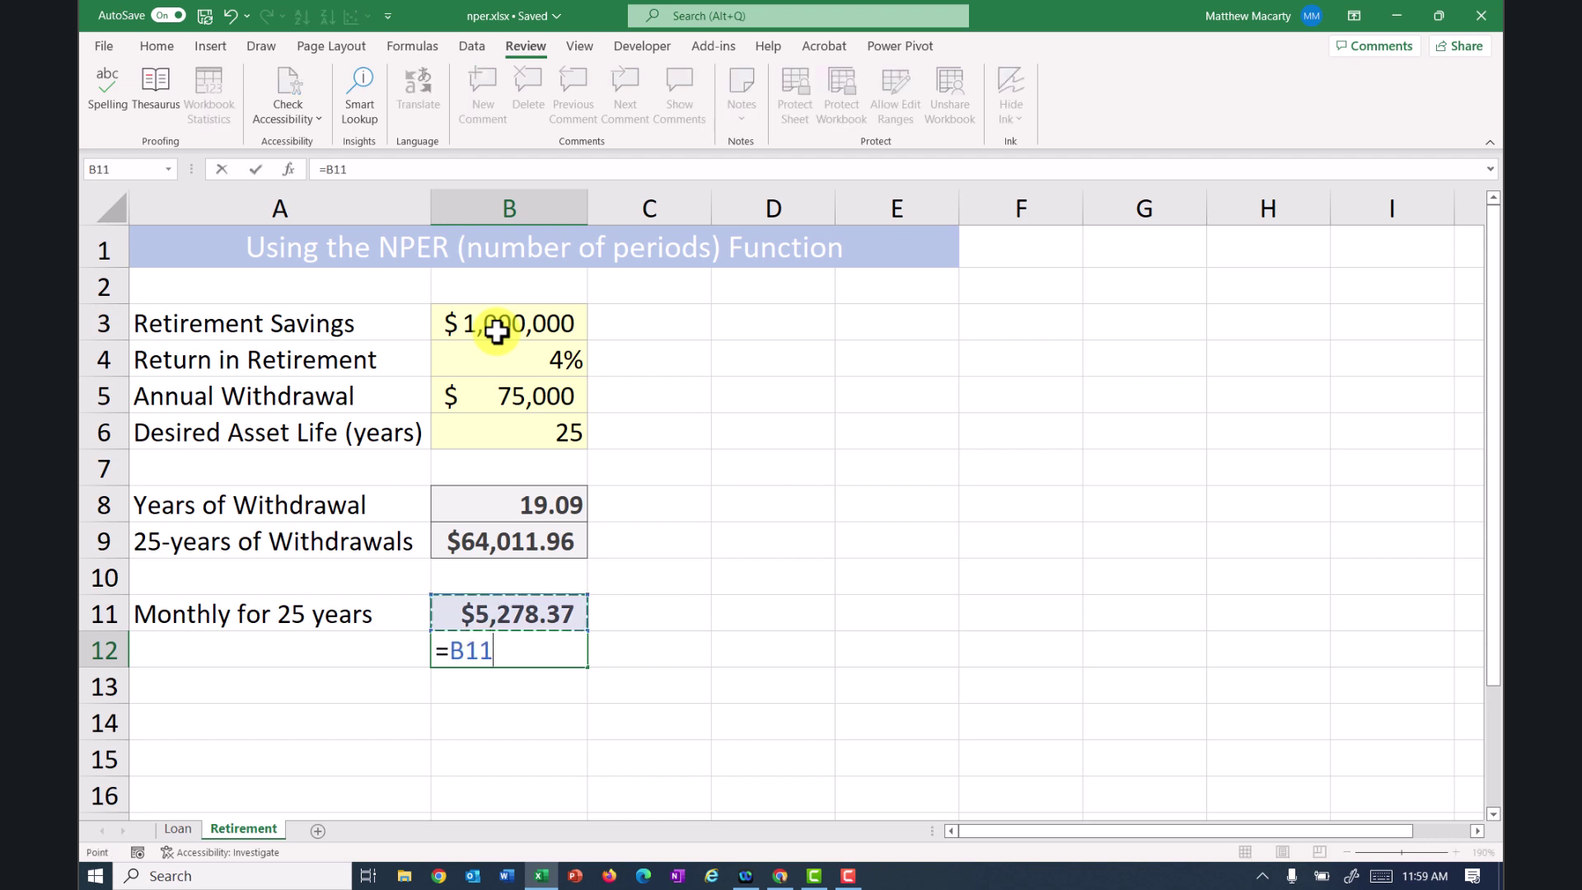
pyautogui.write('*12')
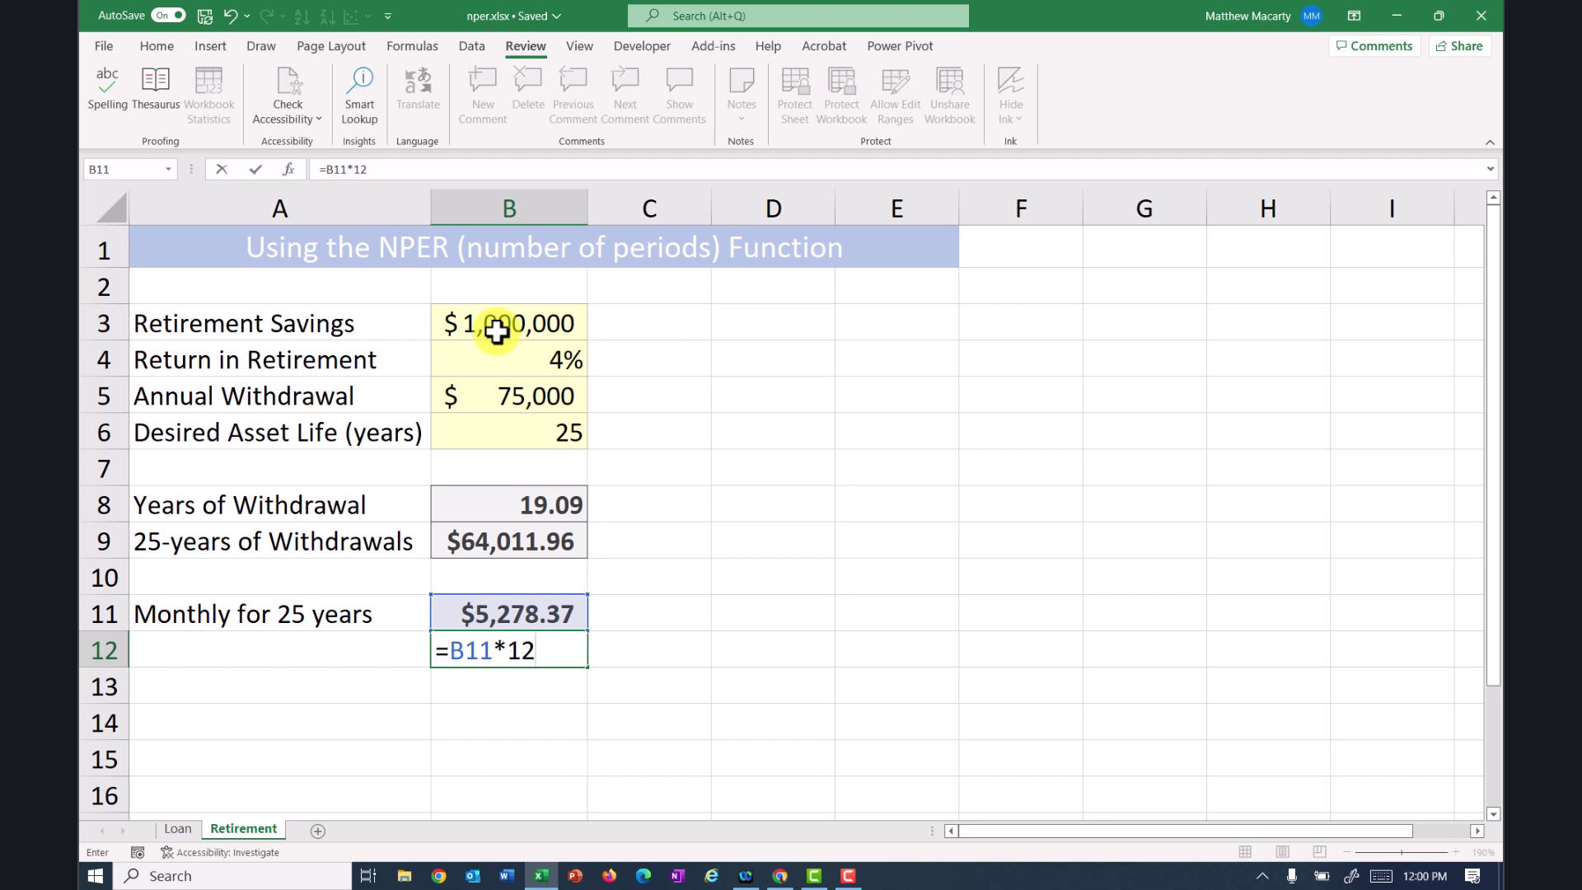
pyautogui.press('Return')
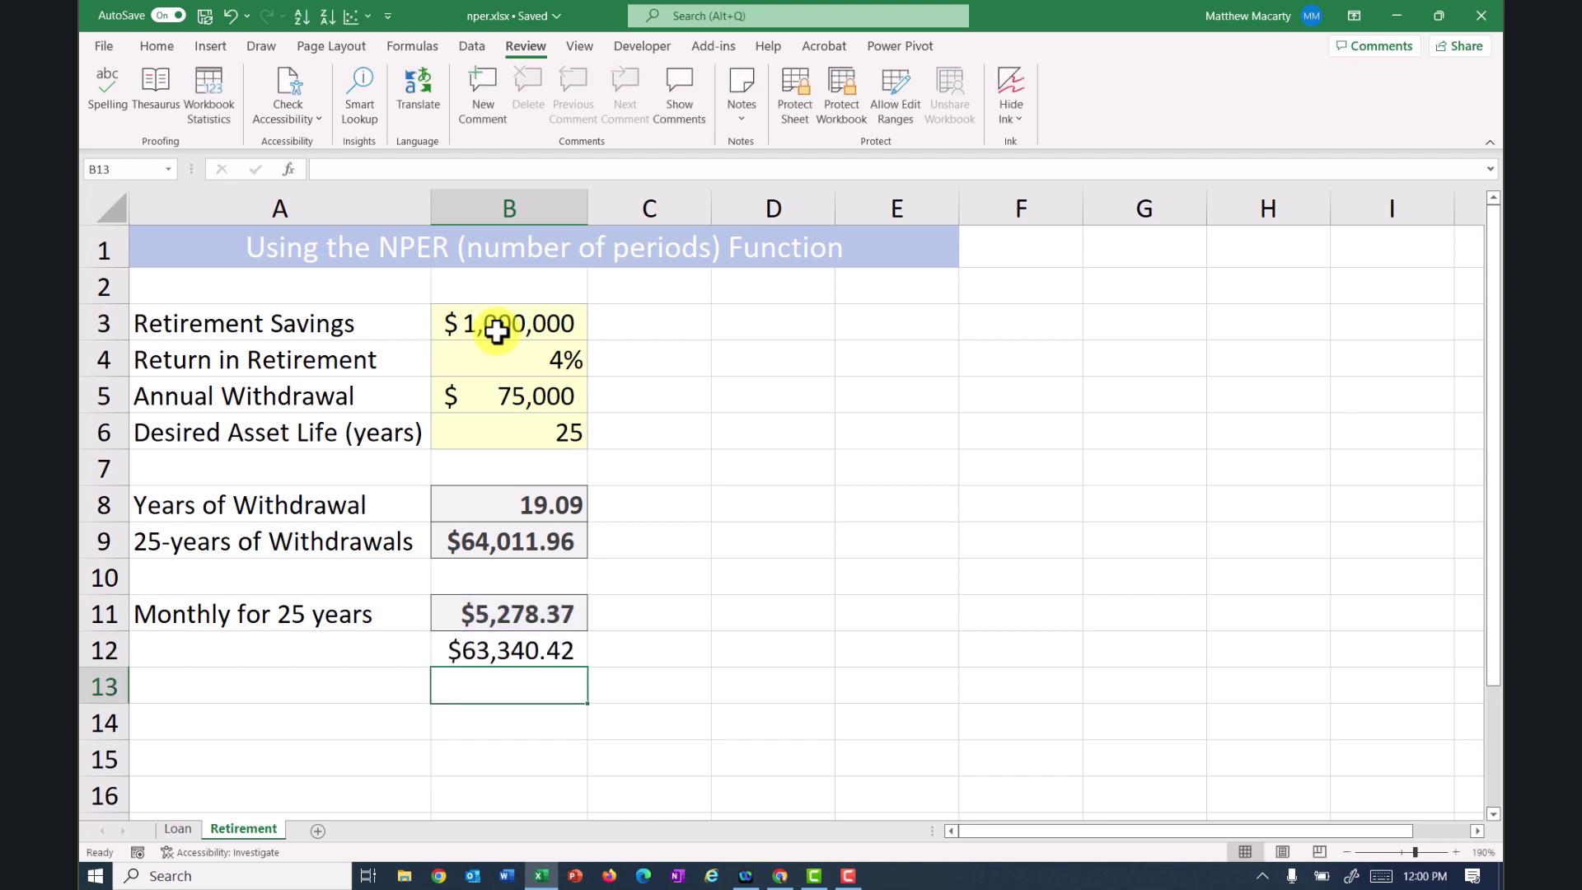